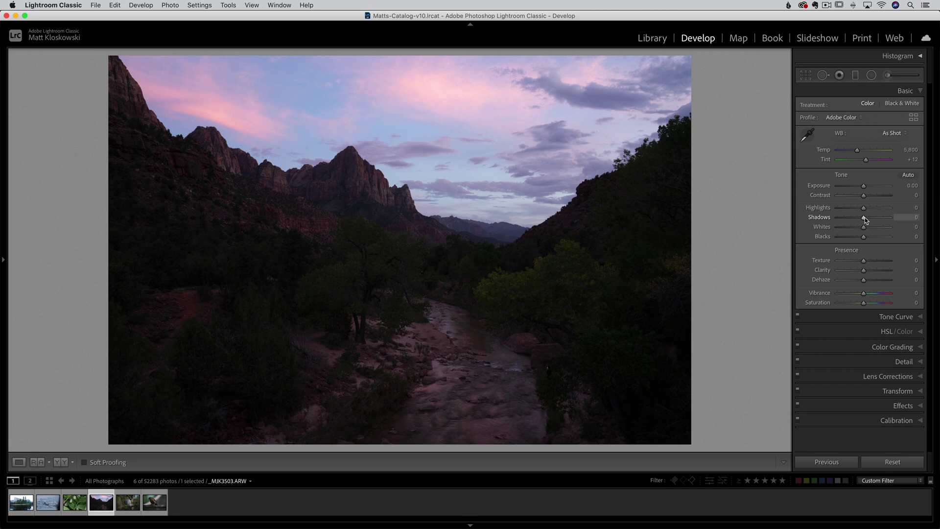
Adjust the canyon river photo's tone: Exposure +0.25, Highlights -68 and Shadows +81.
drag(865, 218, 884, 217)
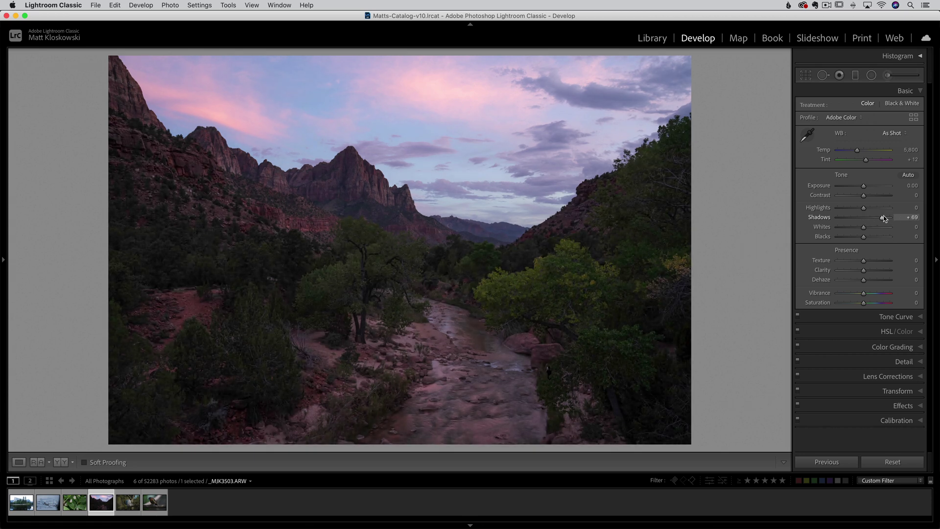
drag(864, 187, 889, 216)
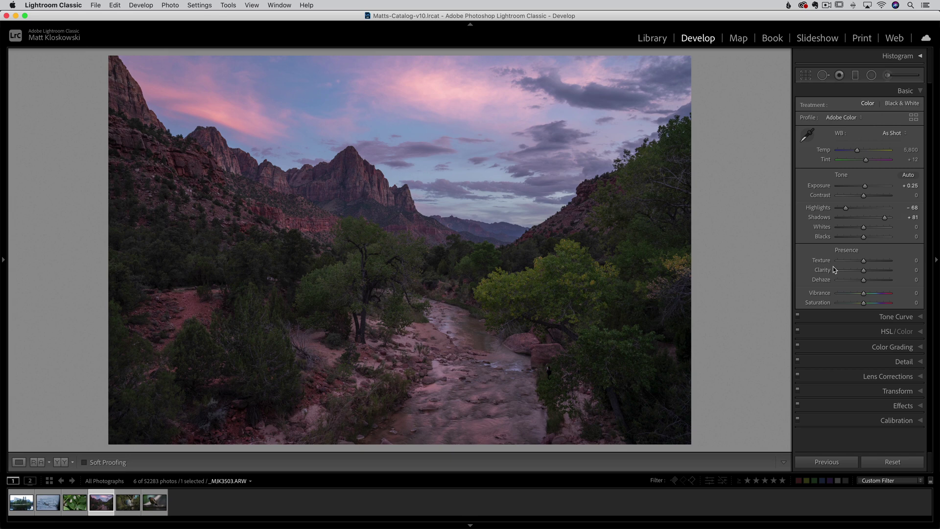
click(171, 6)
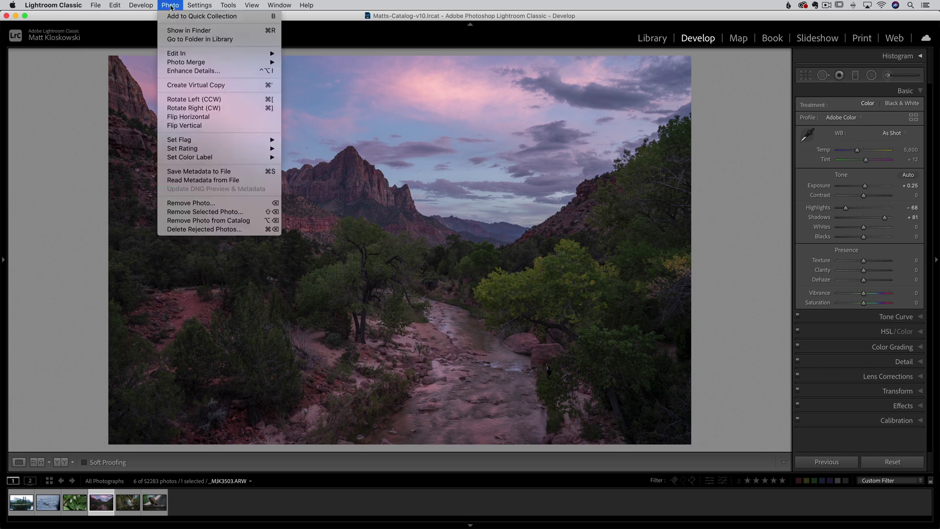
mouse_move(221, 53)
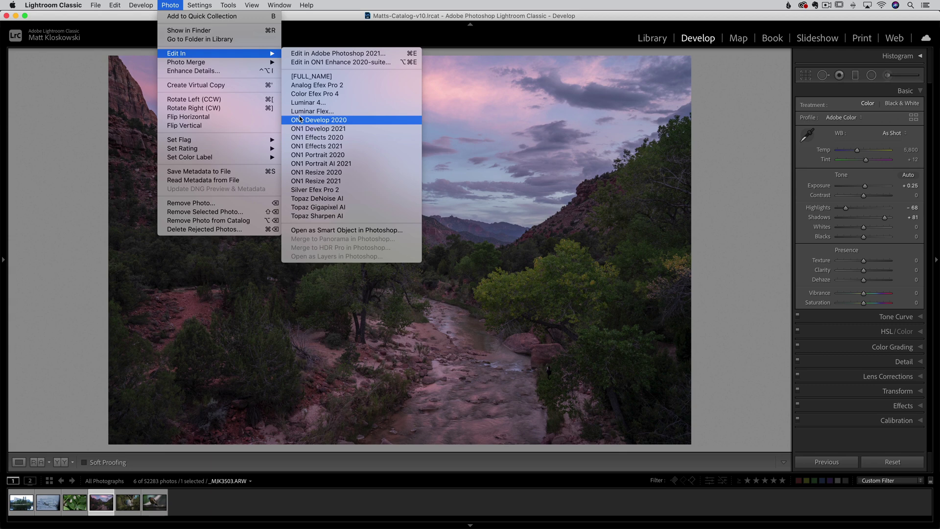
click(170, 3)
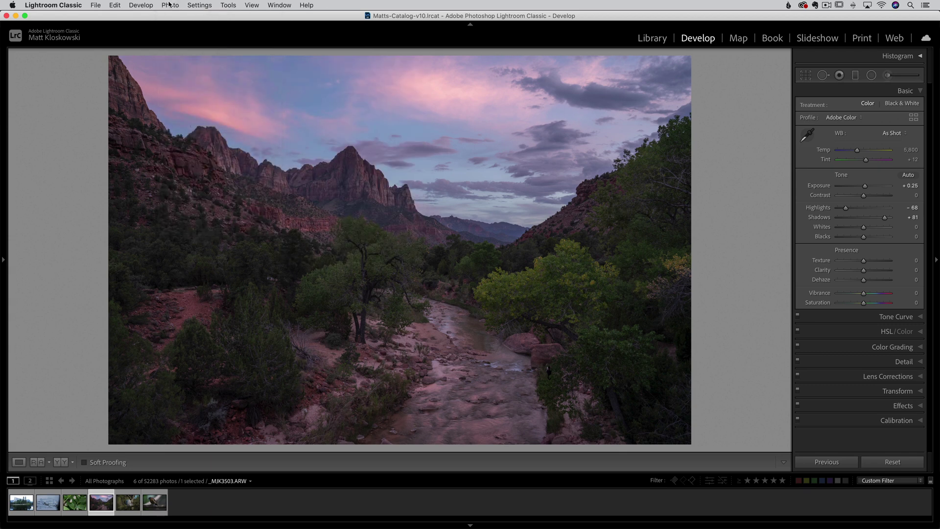
Set the additional external editor preset to ON1 Effects 2020 in the External Editing preferences.
click(61, 7)
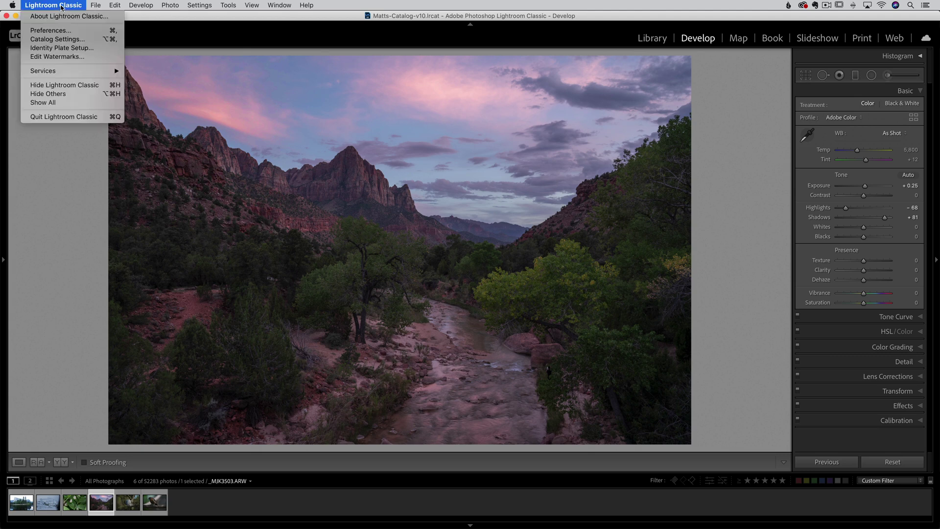
click(72, 30)
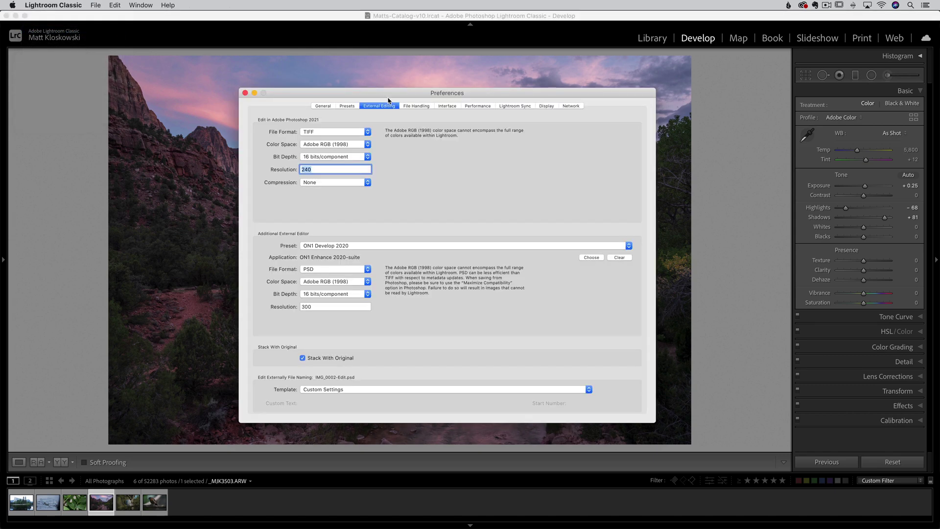
click(381, 106)
click(341, 247)
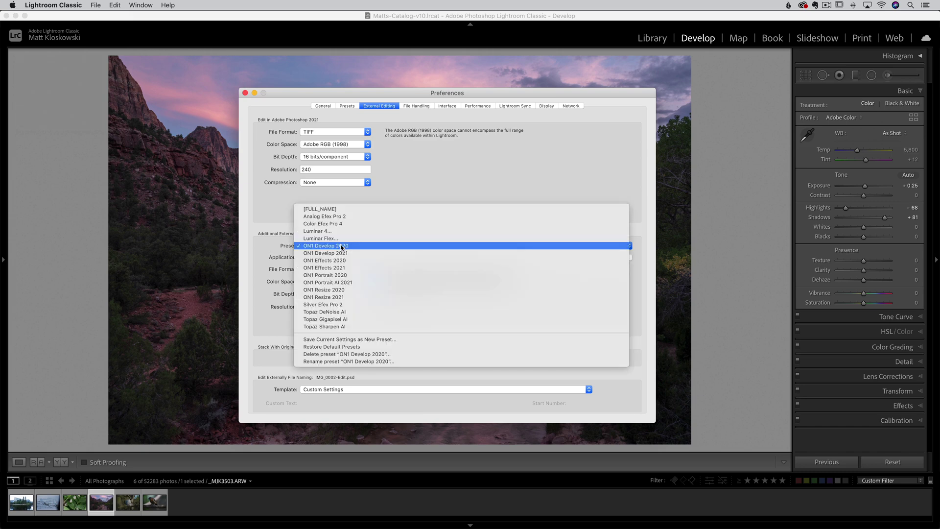
click(321, 293)
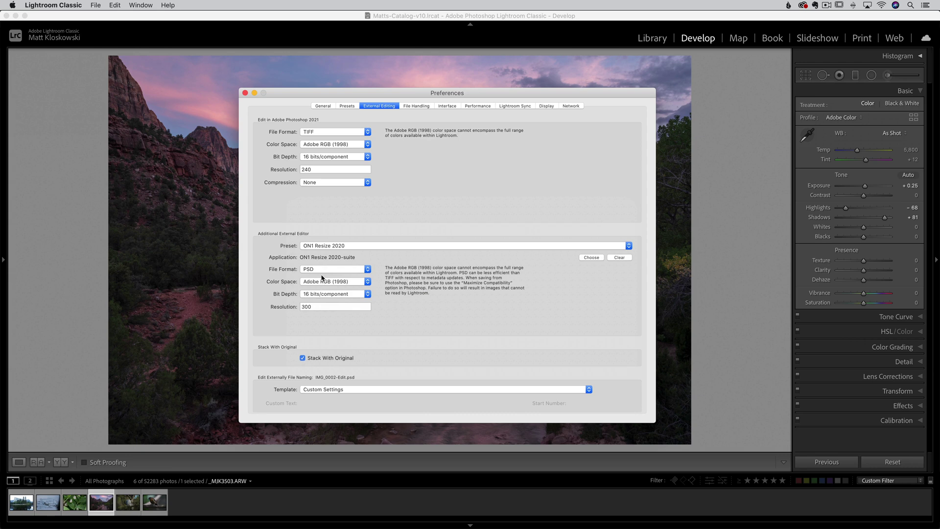
click(315, 247)
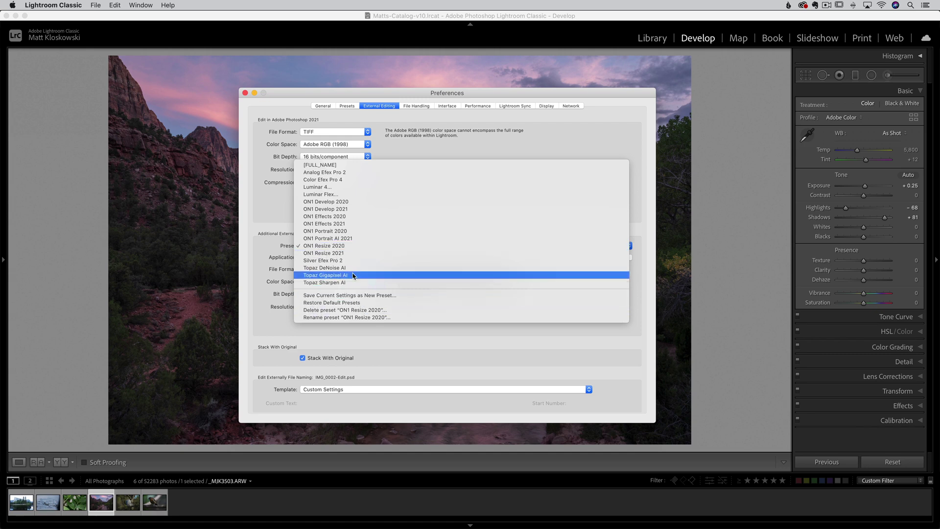
click(347, 216)
click(333, 245)
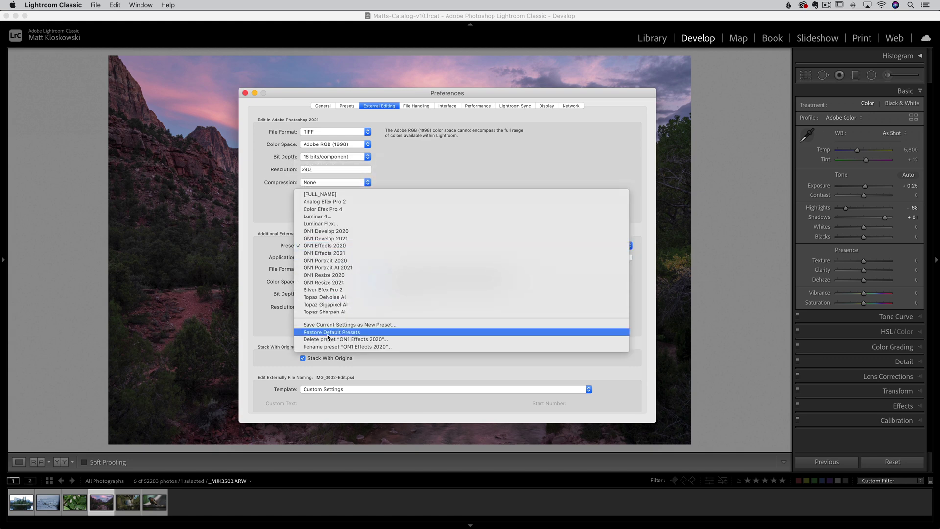
click(272, 275)
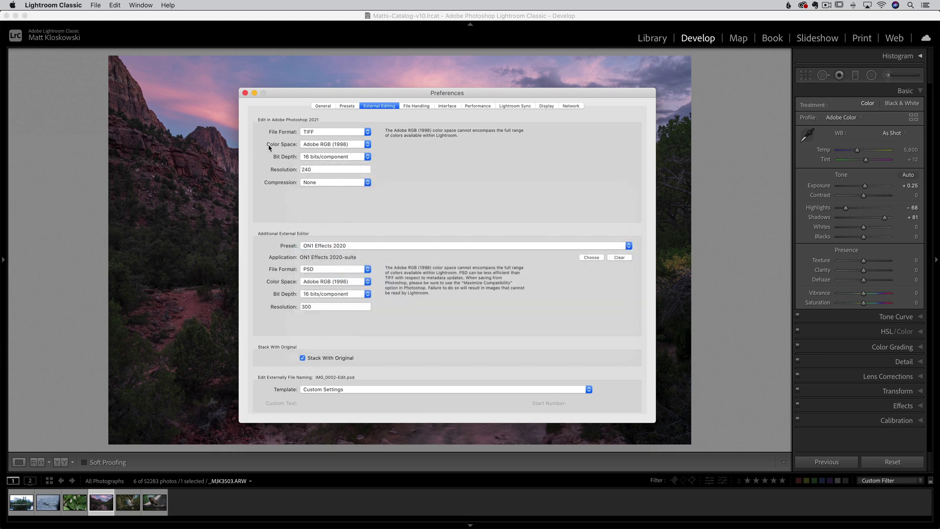
click(245, 93)
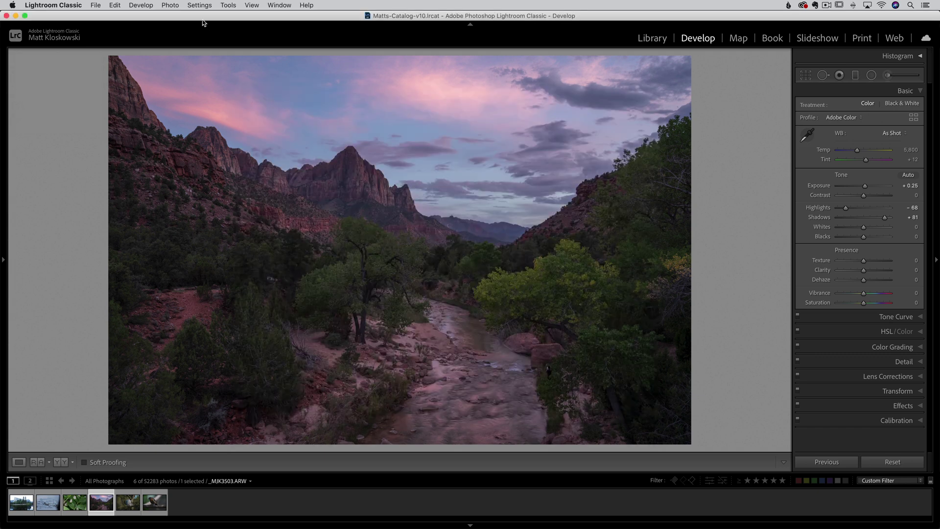
Open a copy of the photo with Lightroom adjustments in ON1 Effects 2021, as a 16-bit PSD in Adobe RGB (1998) at 300 resolution.
click(172, 6)
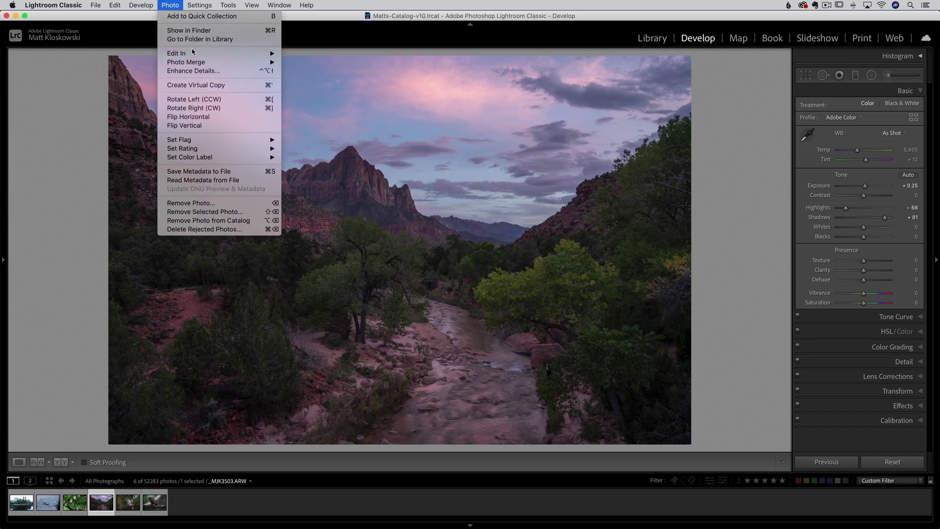
mouse_move(192, 52)
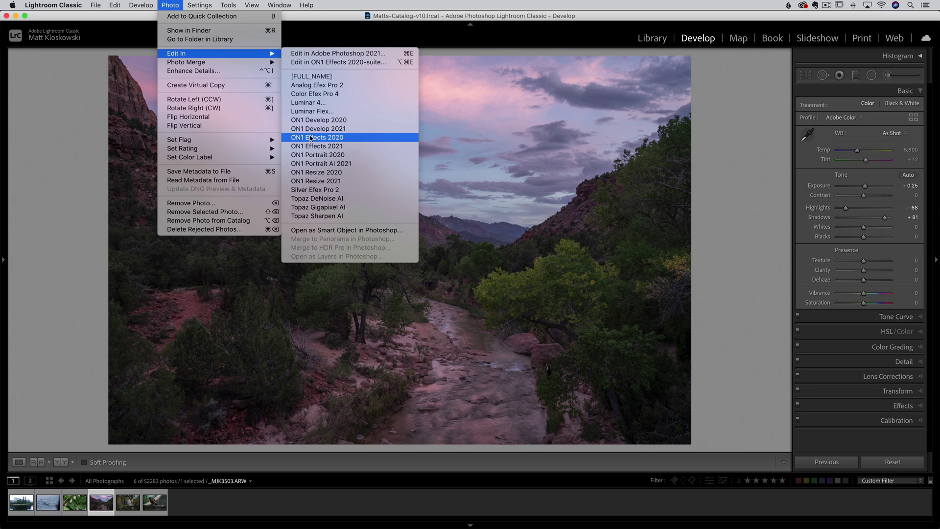
click(329, 147)
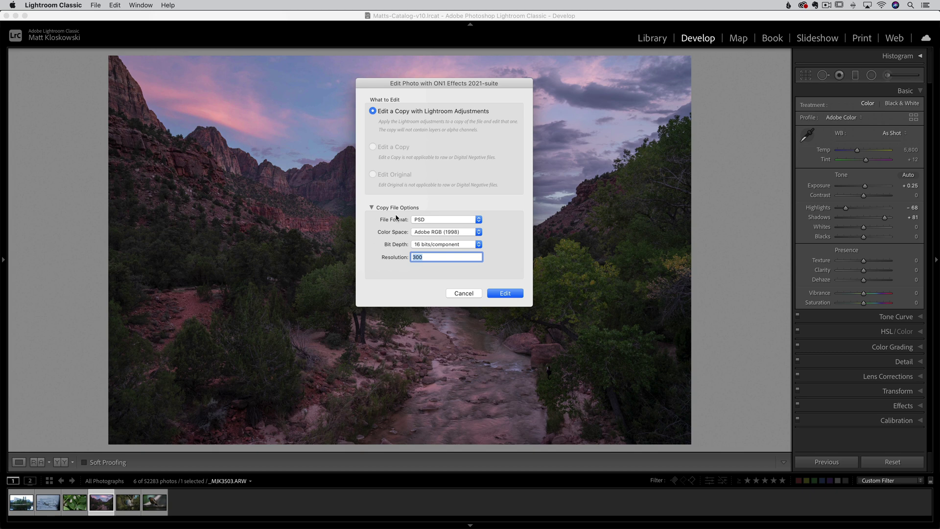
click(504, 294)
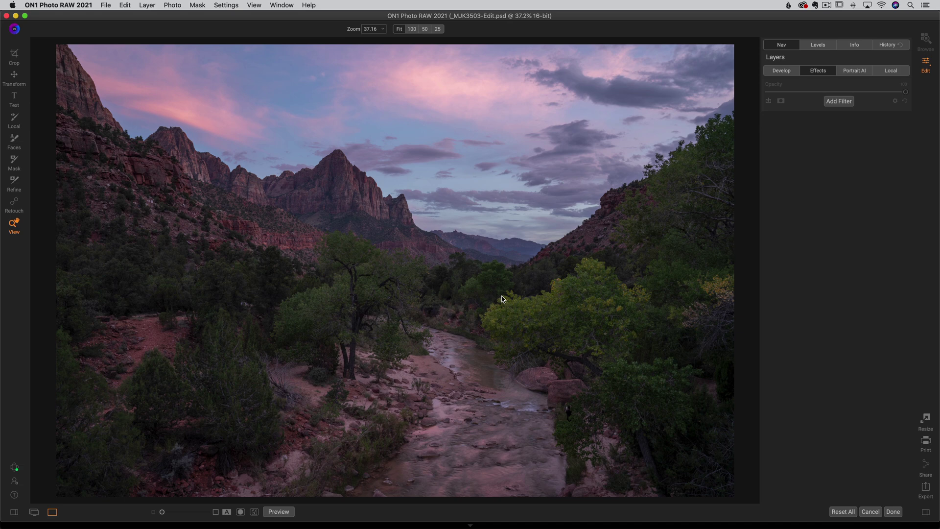
Add a Glow filter to the photo and apply its Charge More - Normal style.
click(839, 102)
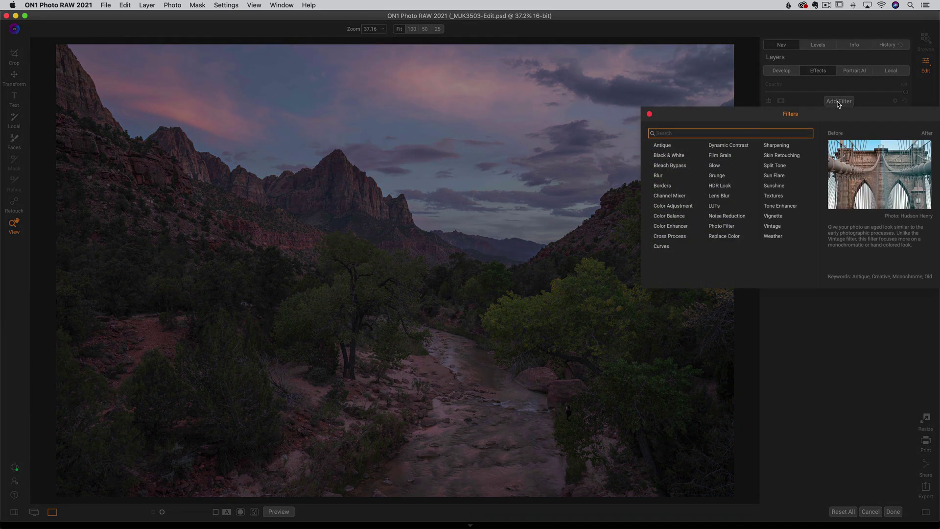
click(718, 165)
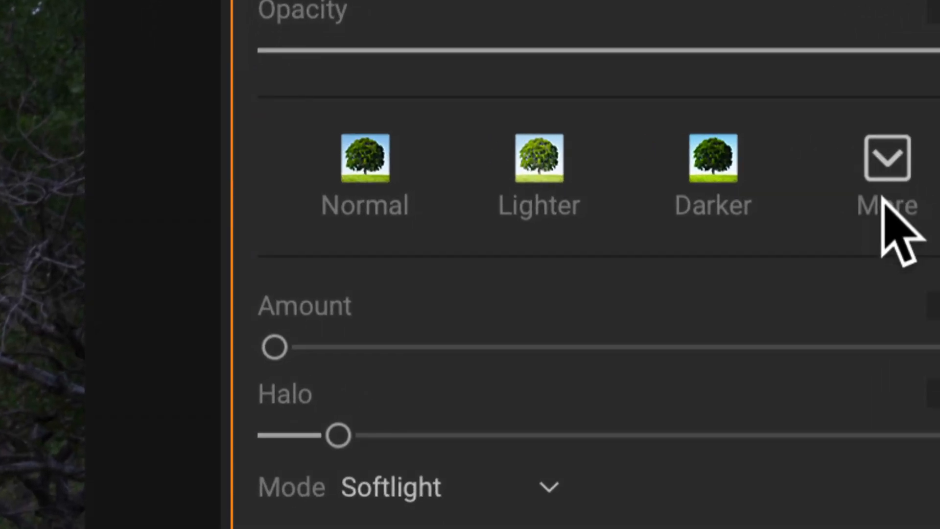
click(886, 164)
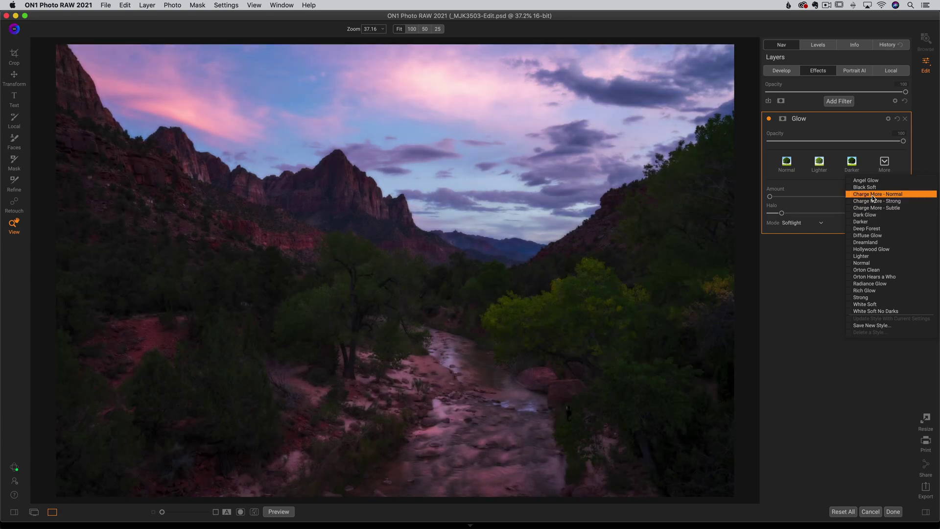
click(875, 199)
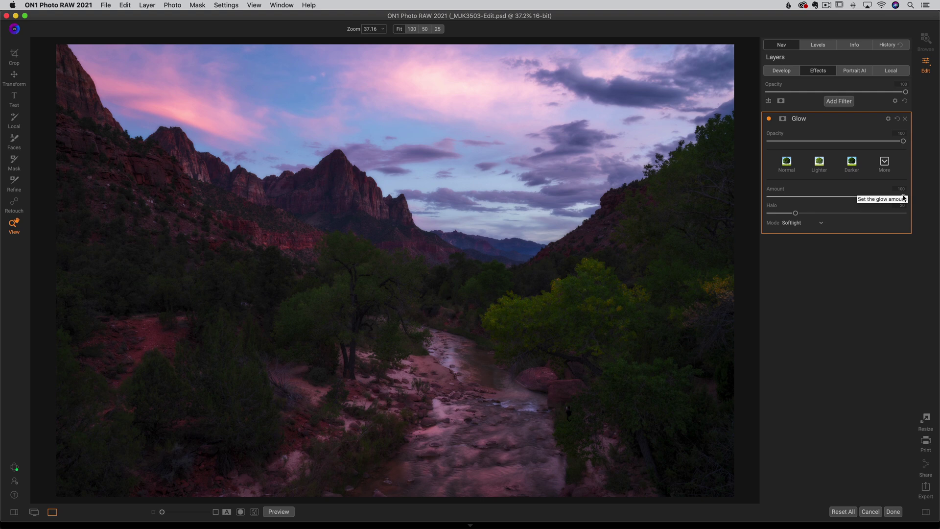
Set the Glow filter's Amount to about 78 and its Halo to 100, checking the detail at 100% zoom.
drag(904, 198, 874, 200)
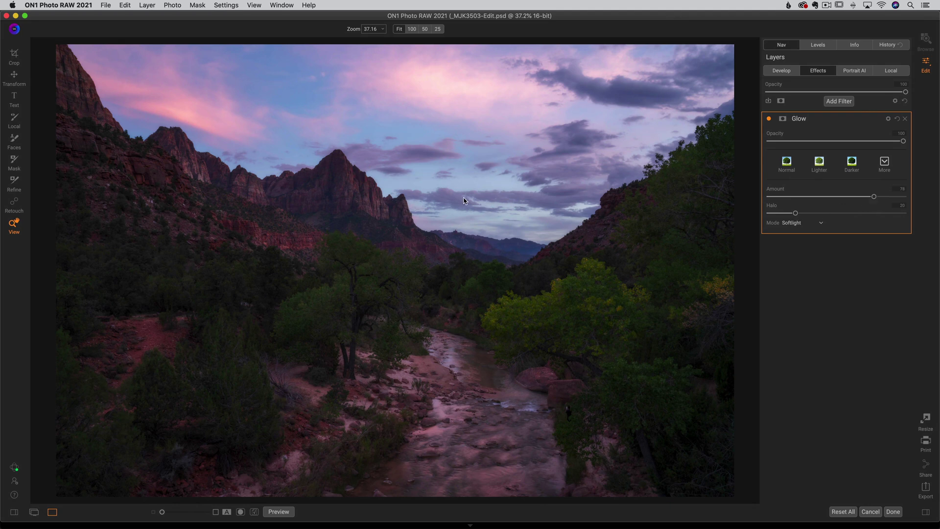
drag(796, 213, 724, 213)
mouse_move(771, 213)
mouse_down()
mouse_move(933, 206)
mouse_move(767, 218)
mouse_up()
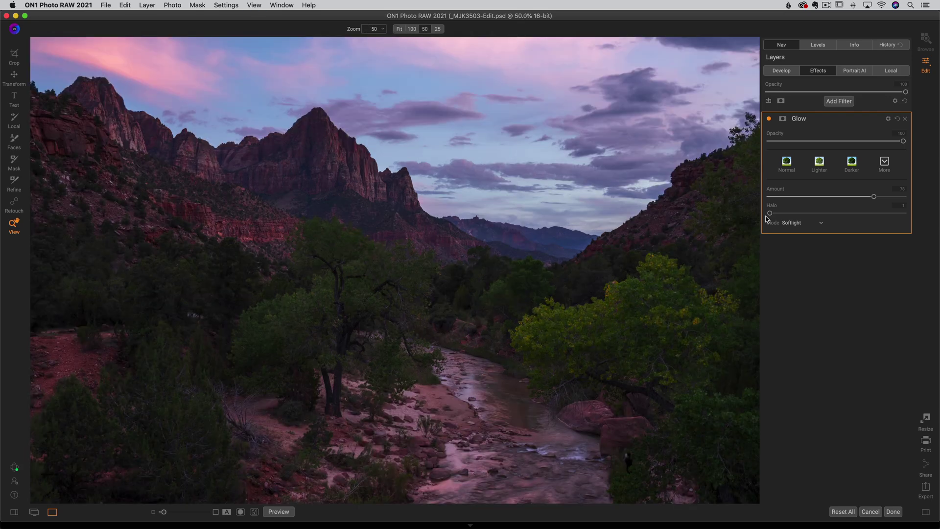
click(412, 29)
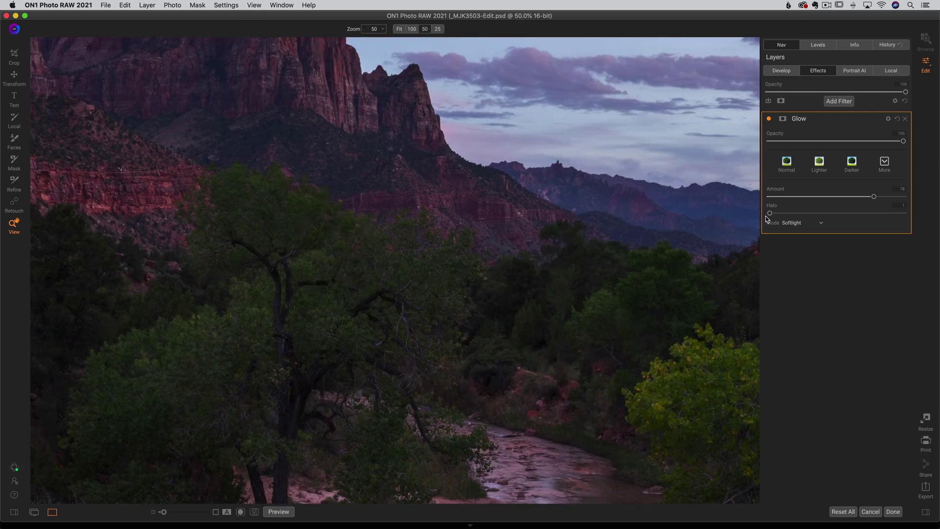
scroll(429, 145, up, 5)
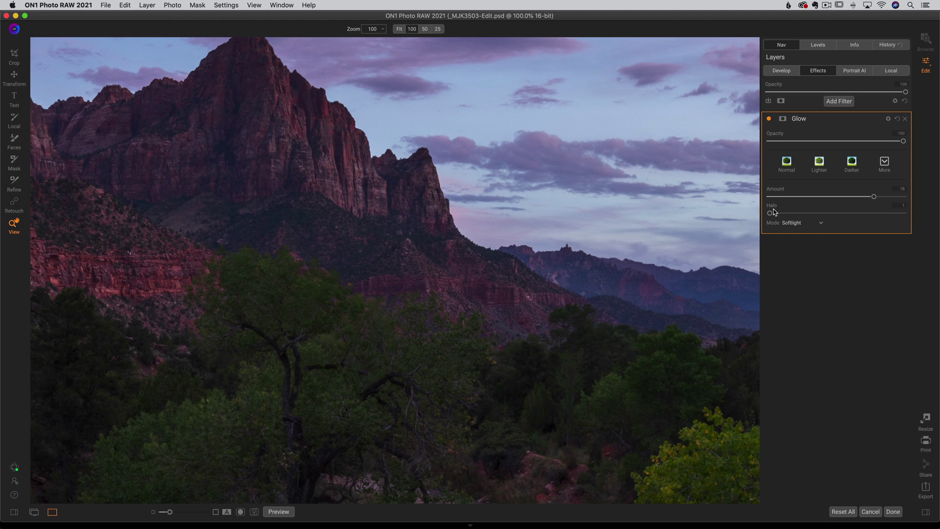
drag(770, 214, 912, 214)
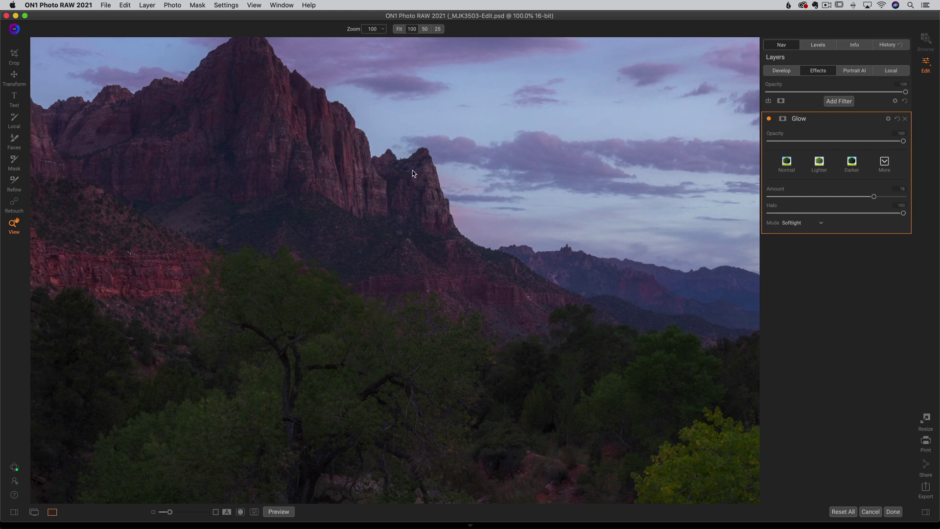
drag(902, 213, 922, 216)
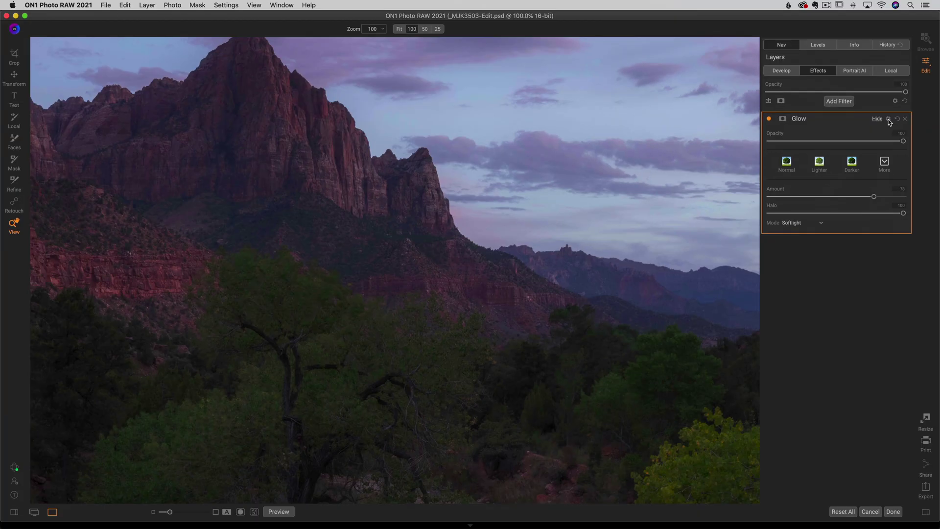
Raise the Shadows protection in the Glow filter's blending options.
click(889, 119)
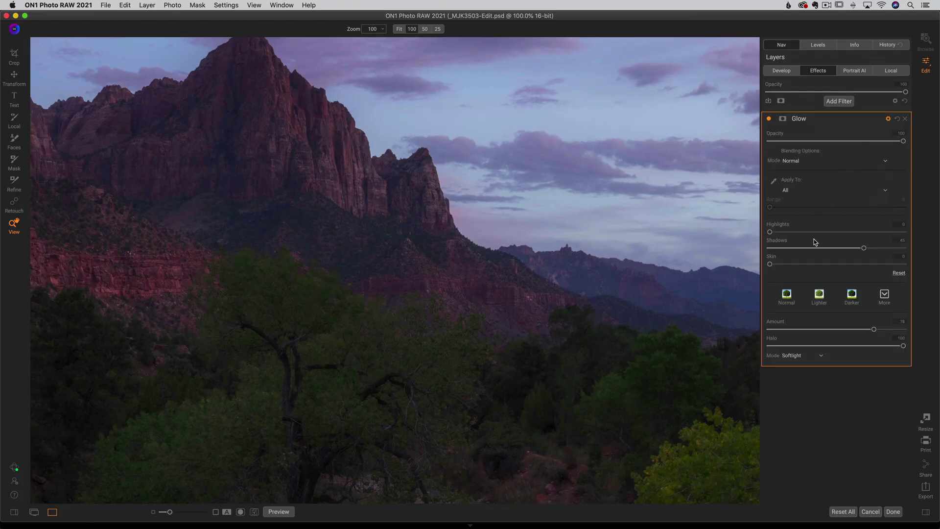
mouse_move(862, 248)
mouse_down()
mouse_move(821, 250)
mouse_move(862, 251)
mouse_up()
mouse_move(863, 251)
mouse_down()
mouse_move(730, 251)
mouse_move(877, 253)
mouse_up()
drag(877, 249, 876, 251)
Finish the effects edit and switch back to Lightroom Classic.
click(892, 513)
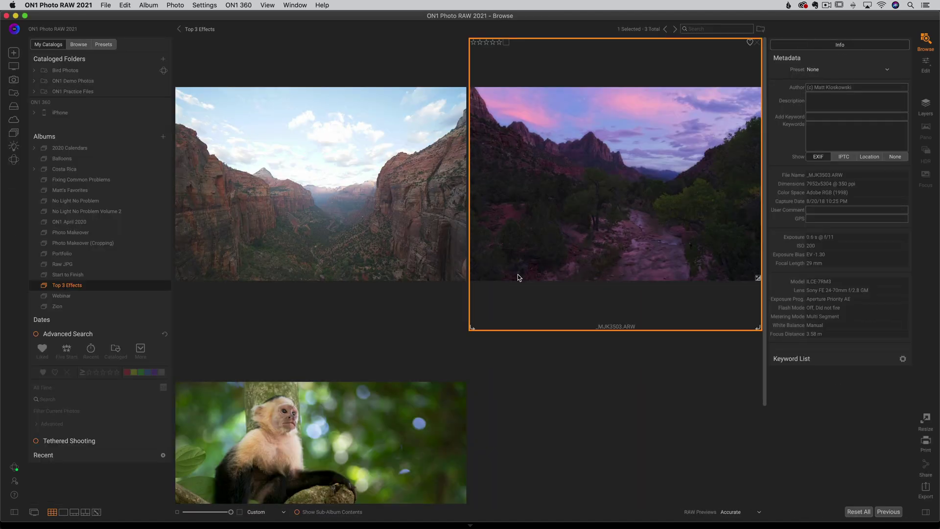
key(super+Tab)
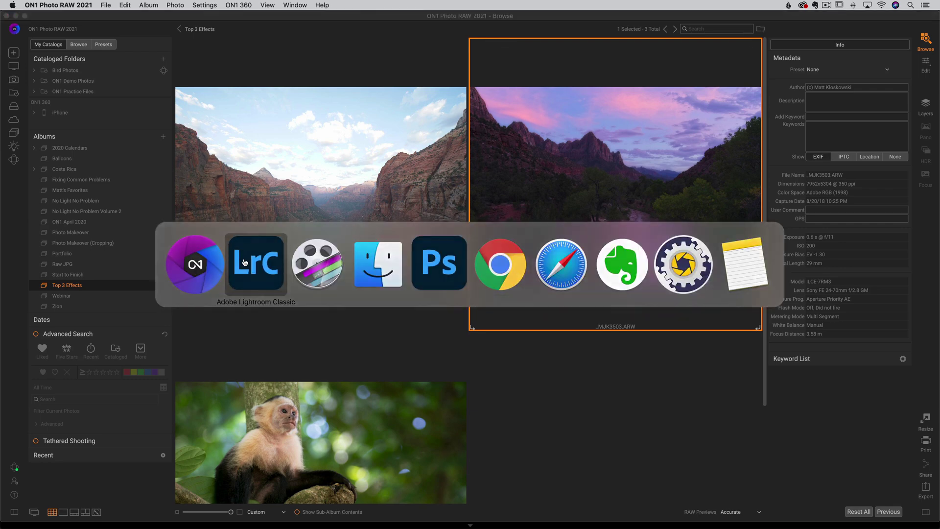
click(245, 262)
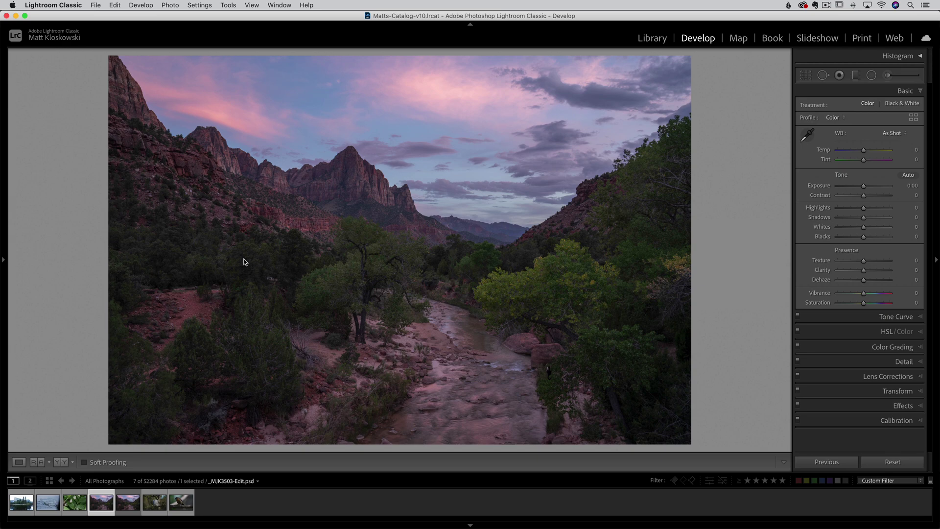
key(super+Tab)
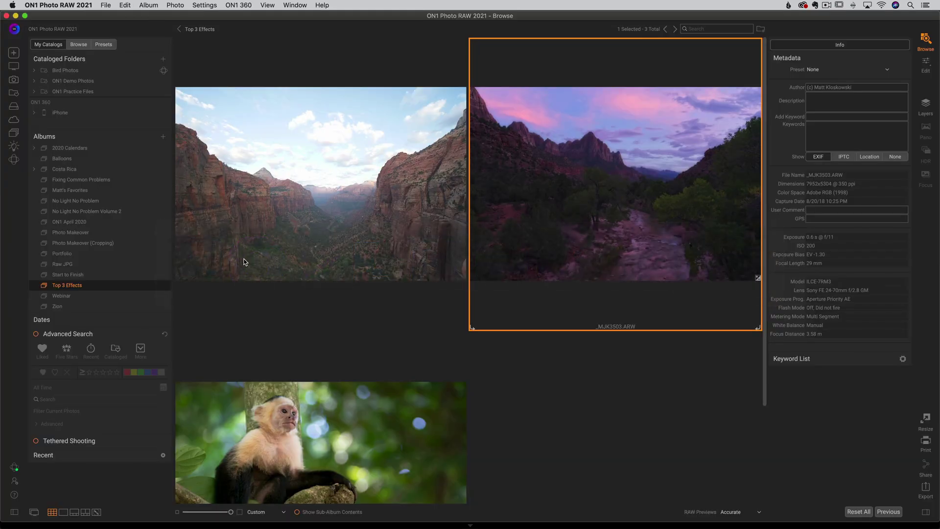
key(super+Tab)
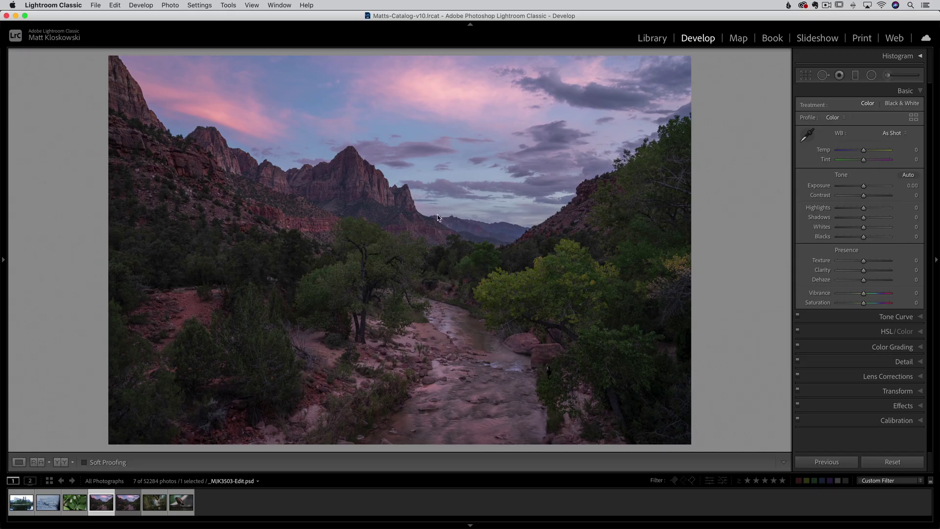
key(super+Tab)
key(super+Tab)
key(super+Tab)
key(super+Tab)
key(super+Tab)
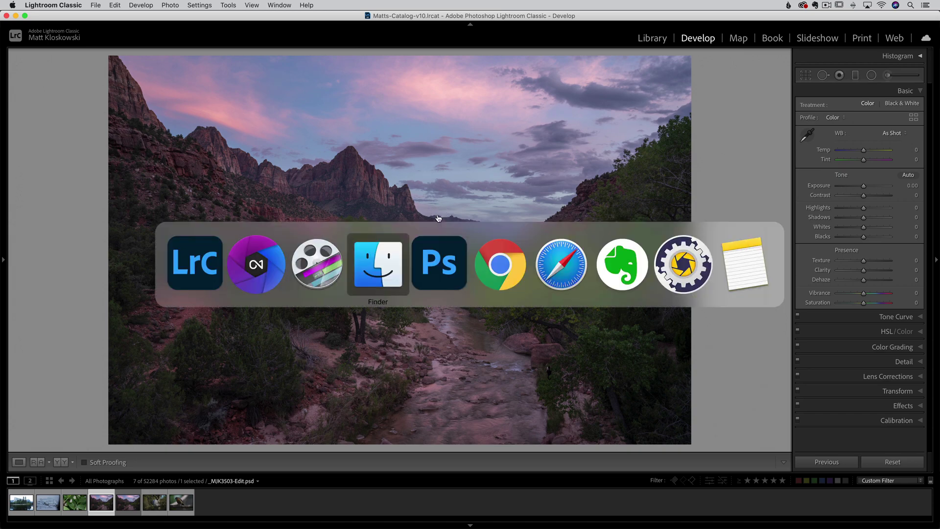
key(super+Tab)
key(super+Tab)
key(super+Tab)
key(super+Tab)
key(super+Tab)
key(super+Tab)
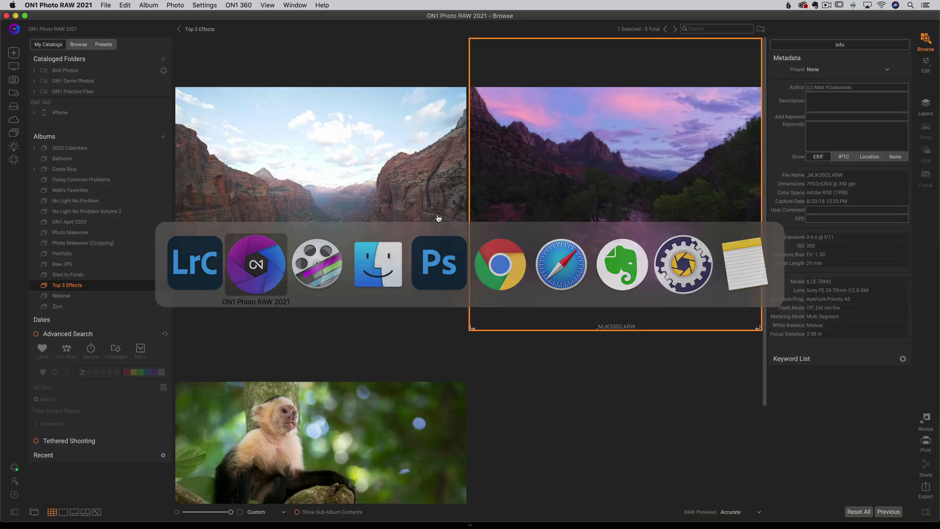
Check the edited _MJK3503-Edit.psd in Lightroom Classic and switch to Photoshop to work on the canyon photo _MJK2915.ARW in Camera Raw.
key(super+Tab)
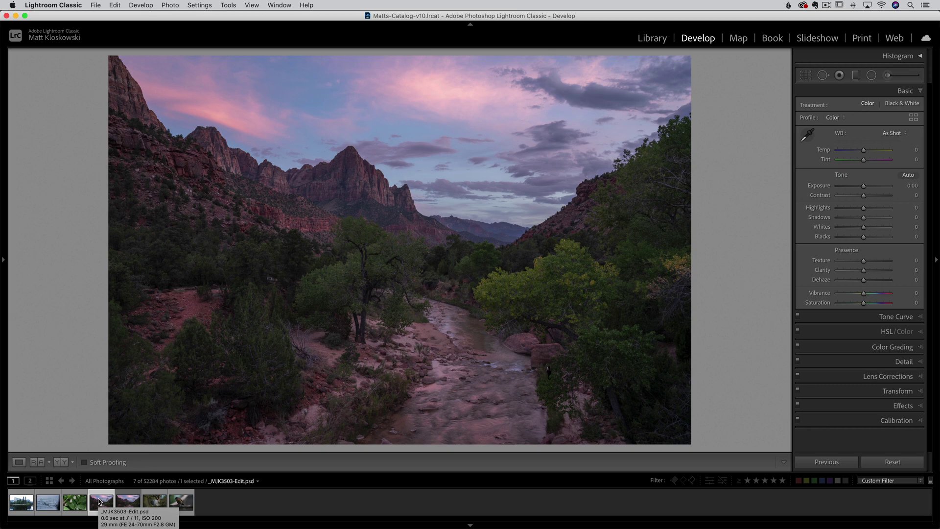
key(super+Tab)
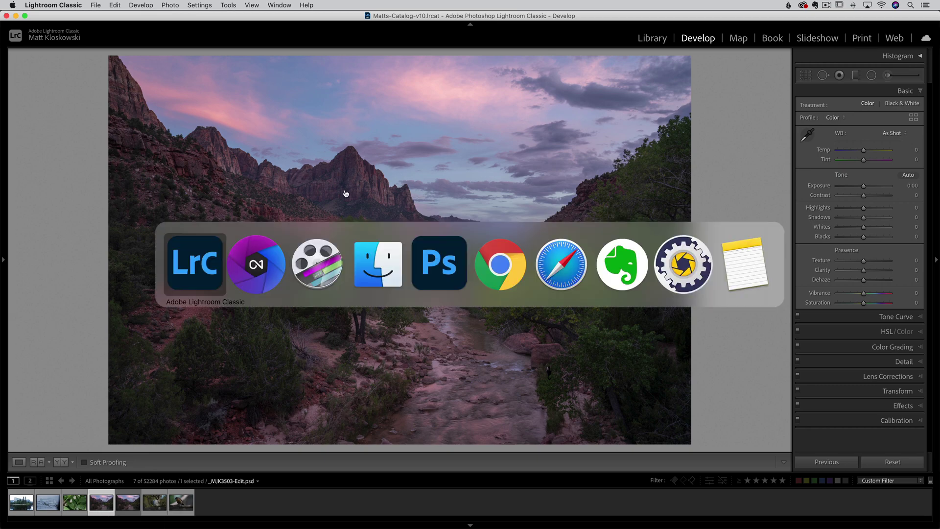
click(426, 281)
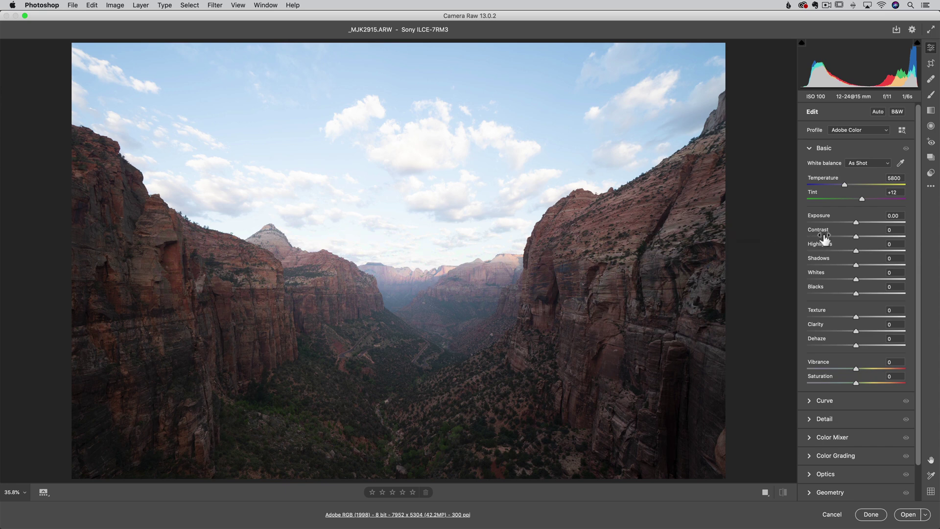
Set the canyon photo's Highlights to about -69, Exposure to -0.40 and Shadows to +39 in Camera Raw.
drag(850, 253, 820, 251)
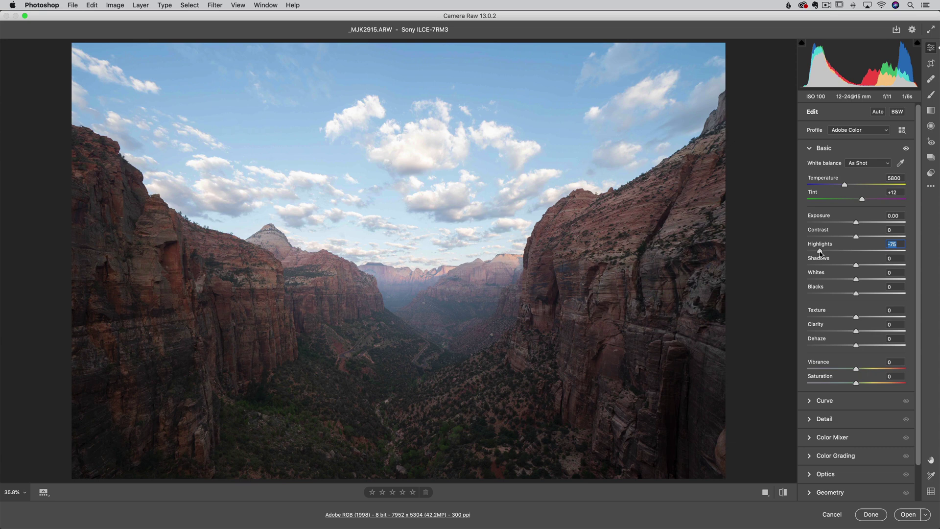
mouse_move(820, 251)
mouse_down()
mouse_move(853, 253)
mouse_move(820, 249)
mouse_up()
drag(856, 223, 850, 223)
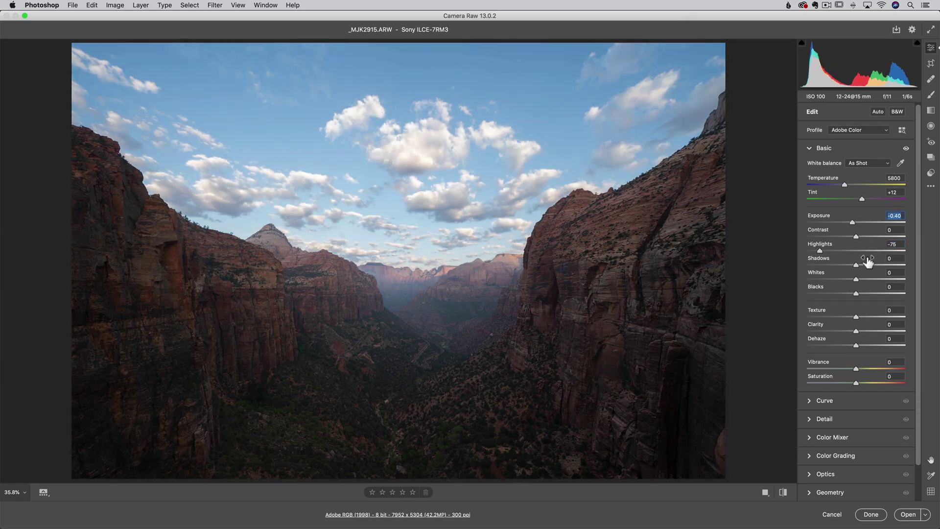
drag(856, 265, 875, 265)
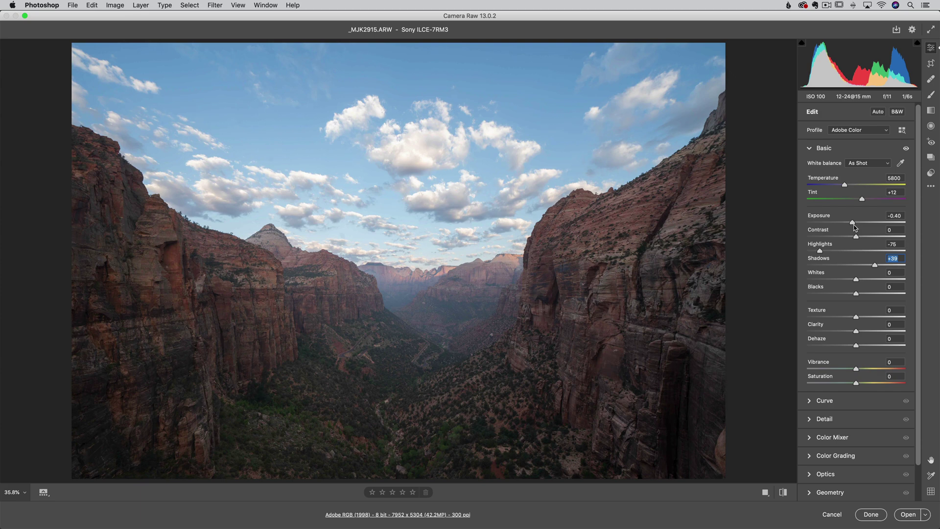
drag(820, 251, 822, 251)
Enable lens profile corrections for the canyon photo in the Optics settings.
scroll(879, 368, down, 3)
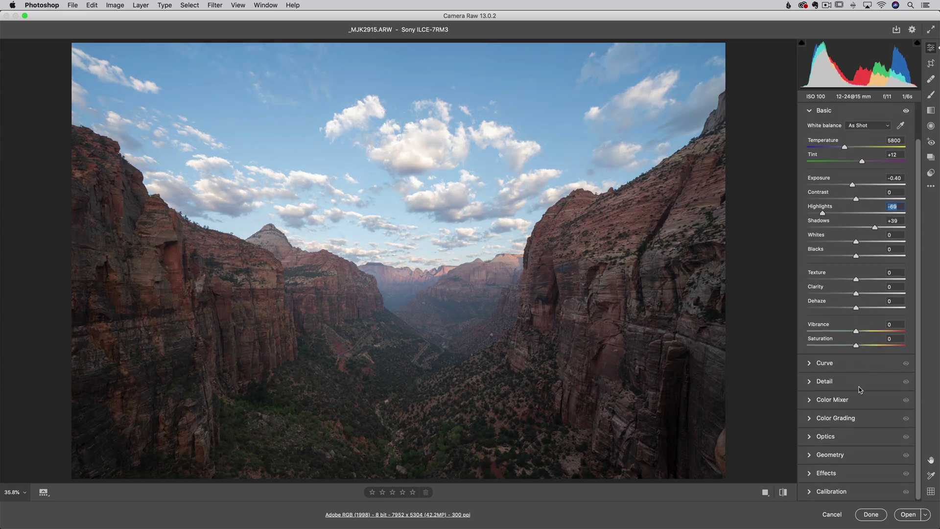
click(828, 436)
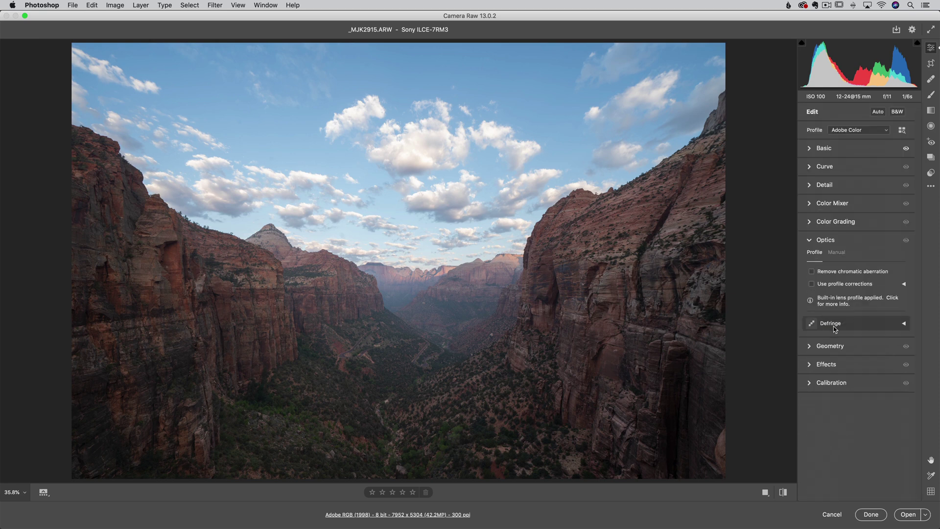
click(823, 285)
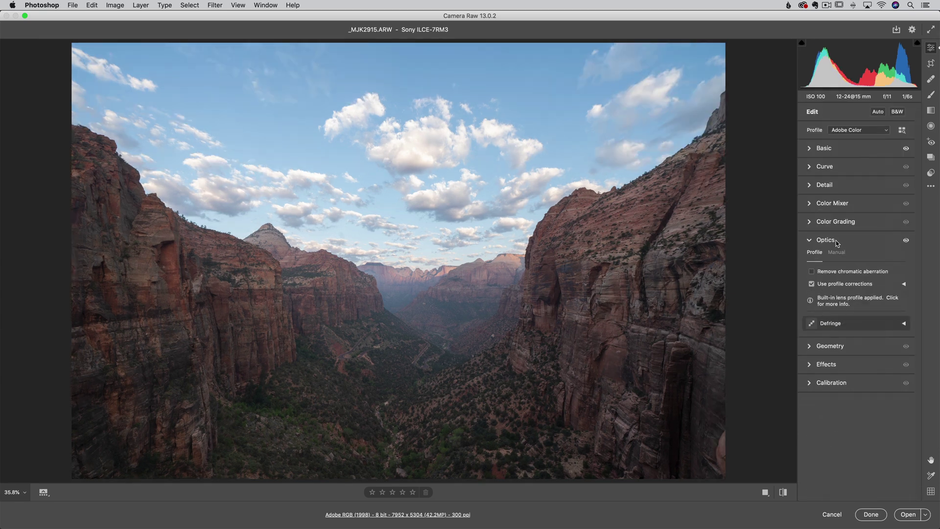
click(837, 243)
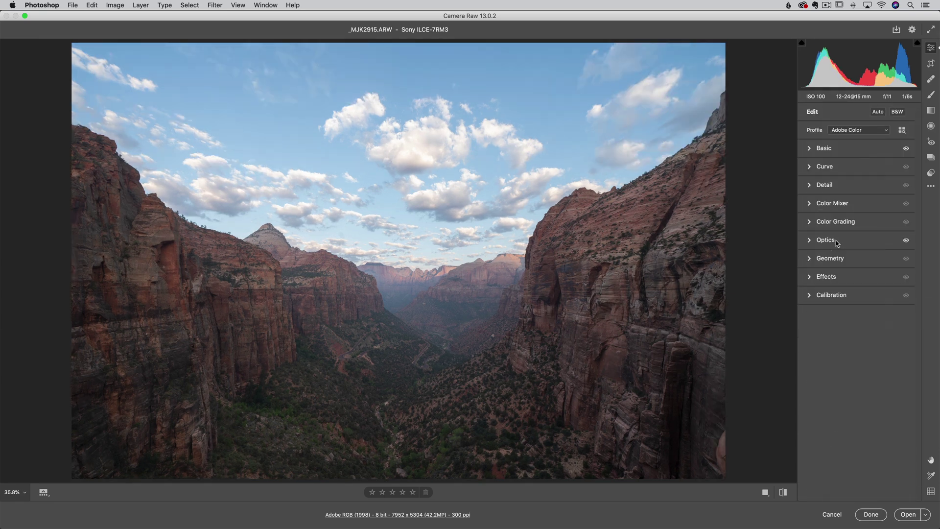
Set the canyon photo's Dehaze to about +13 and warm its Temperature slightly.
click(833, 150)
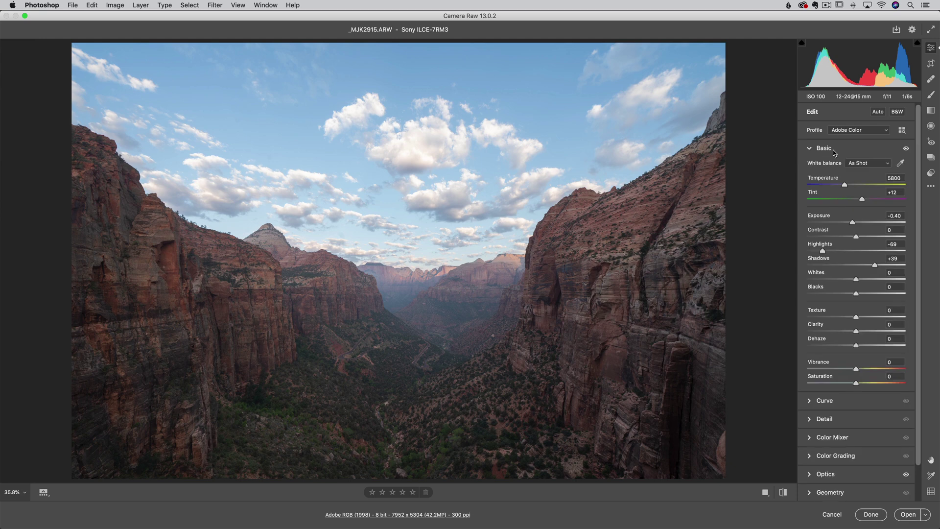
click(868, 346)
drag(867, 347, 864, 347)
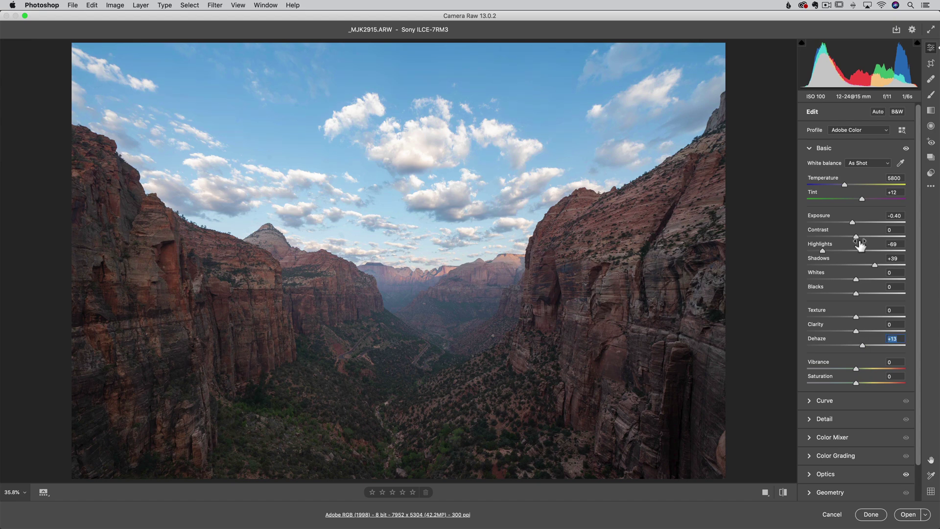
drag(845, 186, 847, 187)
Open the developed raw file as a Photoshop document and heal the blemish at the cliff's lower right edge and a spot in the sky.
click(908, 514)
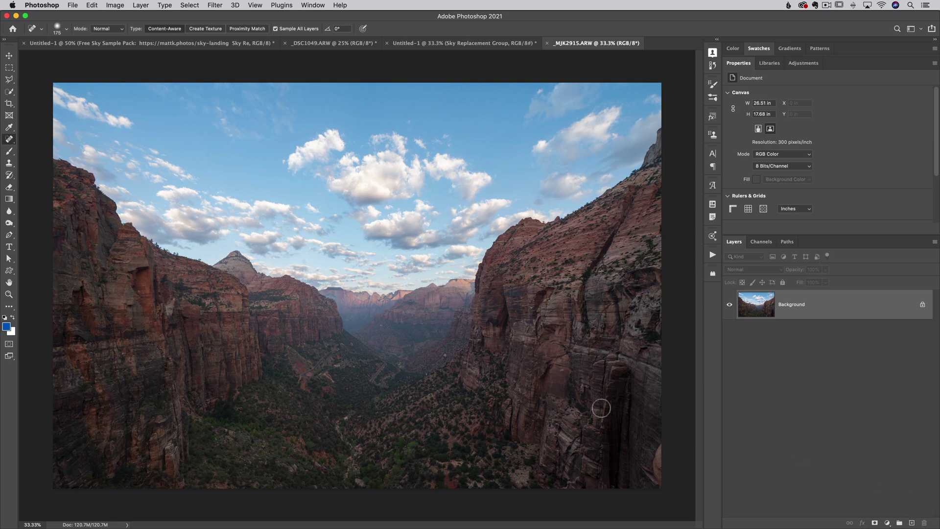
drag(657, 447, 661, 464)
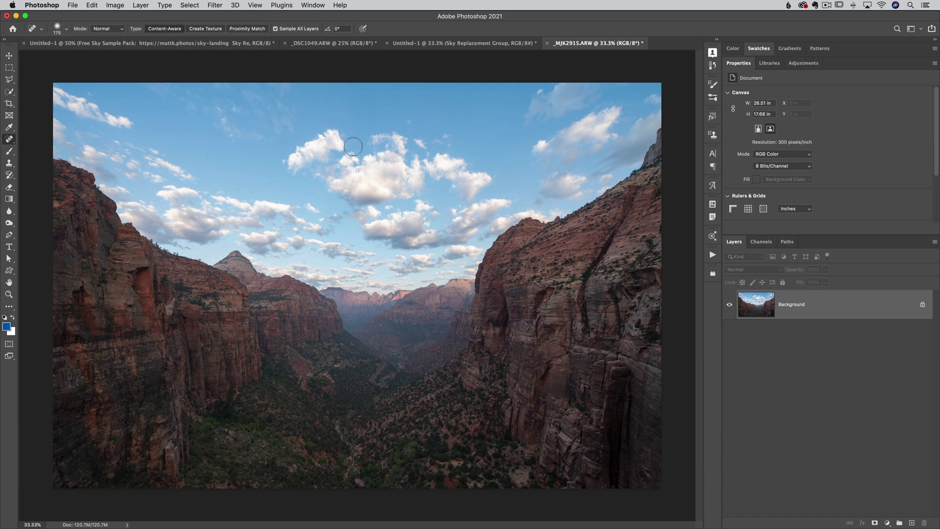
click(264, 141)
Send the retouched canyon photo to the ON1 Effects 2021 filter.
click(215, 5)
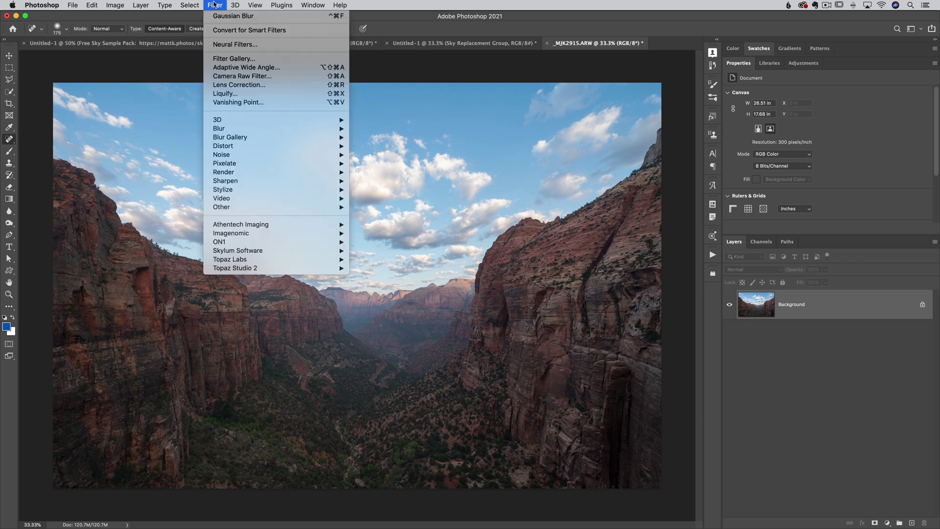
mouse_move(249, 241)
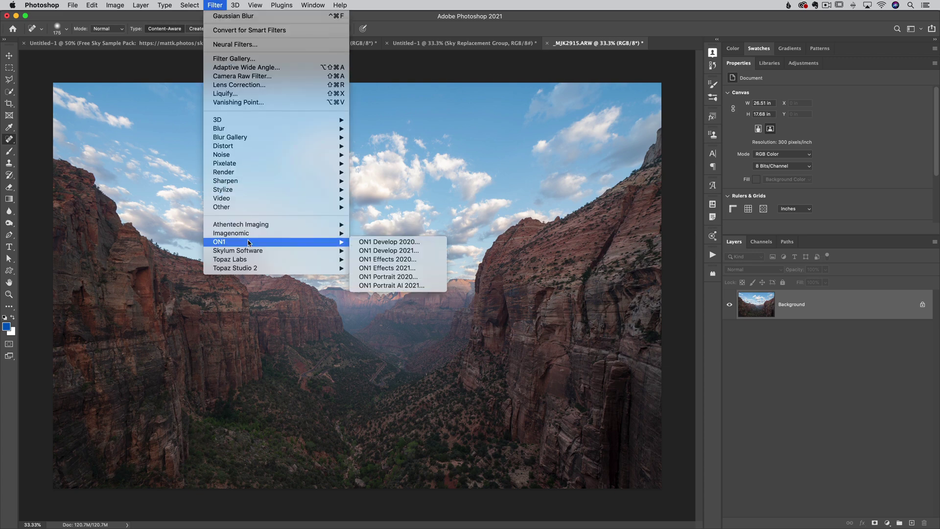
click(392, 269)
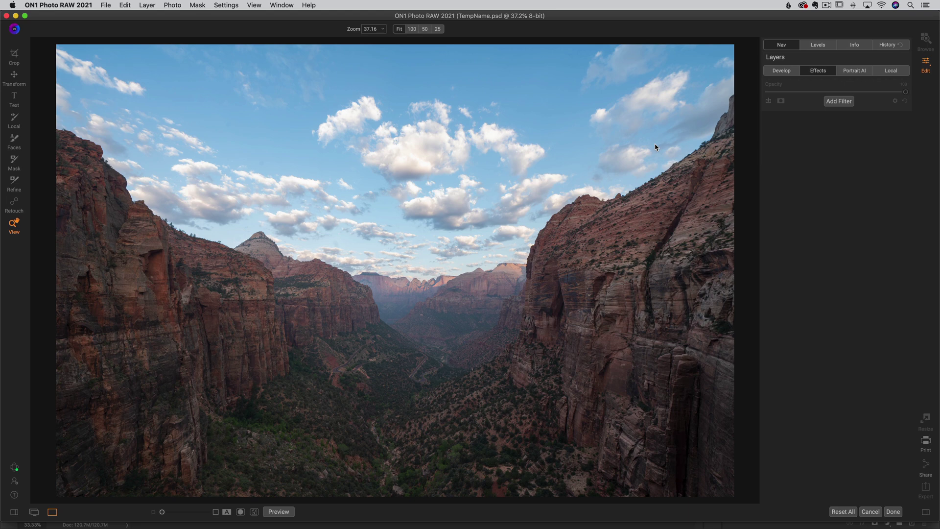
Add a Vignette filter to the canyon photo and apply its Big Softy style.
click(837, 101)
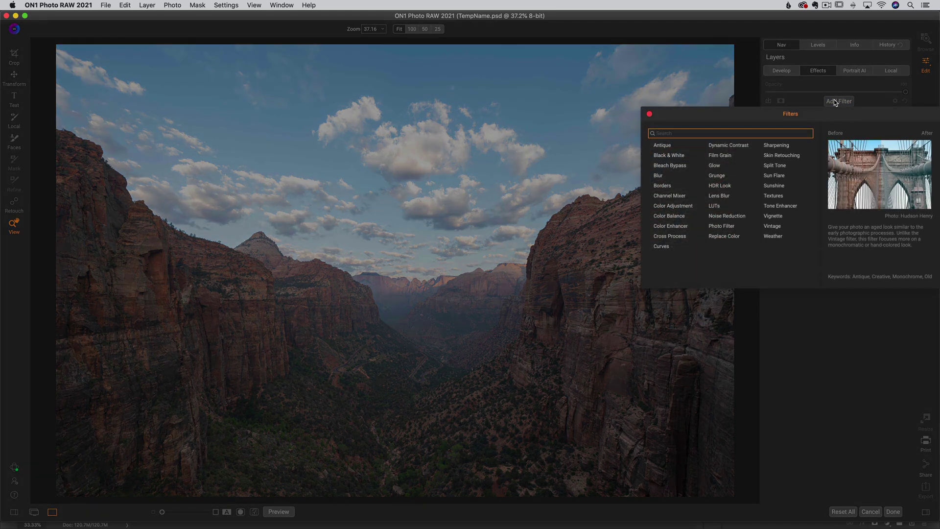
click(774, 216)
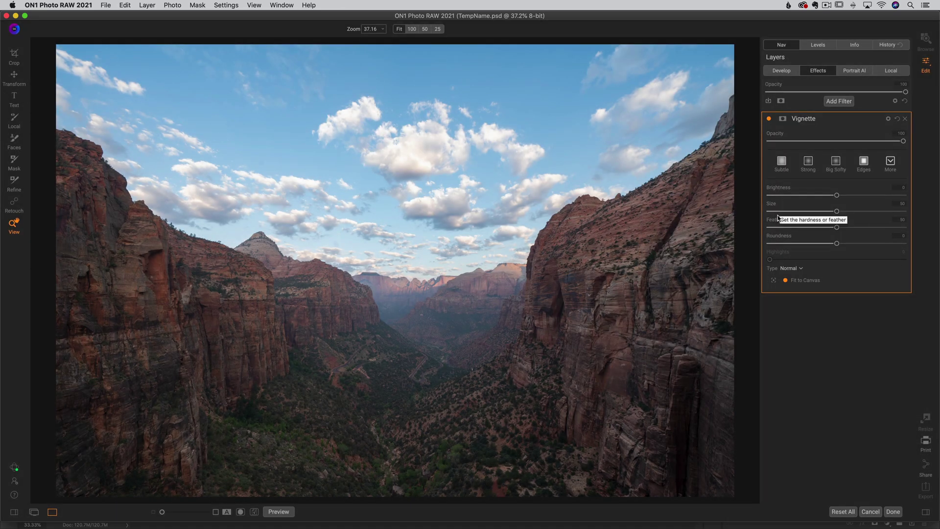
click(831, 163)
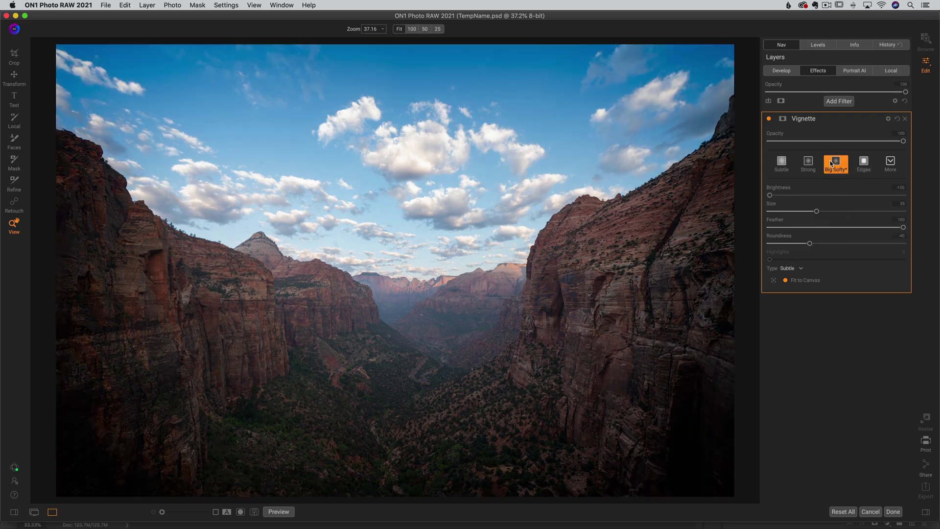
Set the vignette's Size to 0 and its Brightness to about -19, testing the darkest setting along the way.
mouse_move(770, 195)
mouse_down()
mouse_move(821, 196)
mouse_move(768, 210)
mouse_up()
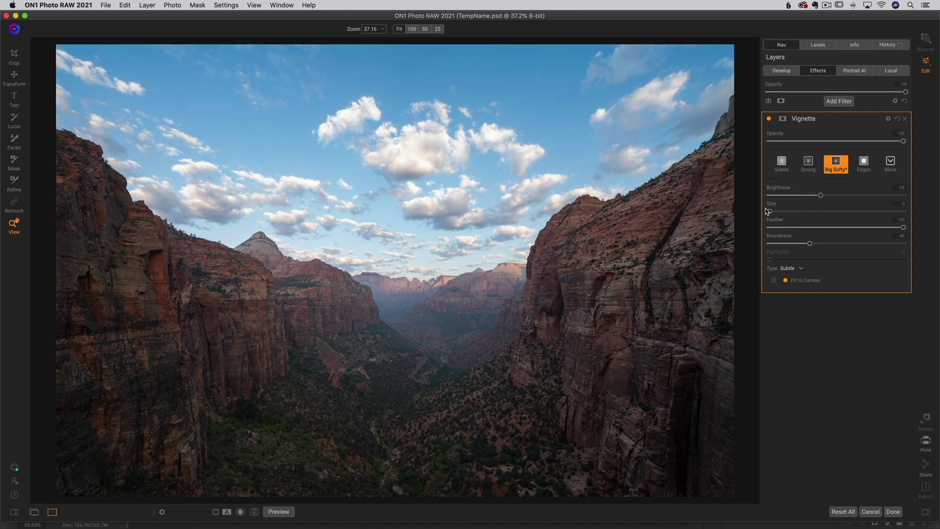
drag(821, 196, 823, 195)
click(785, 280)
drag(824, 196, 745, 196)
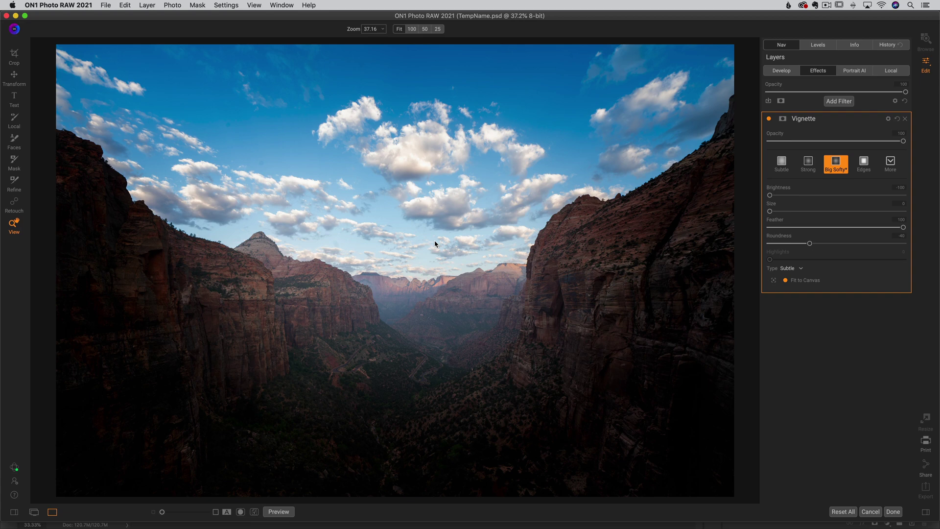
drag(803, 195, 824, 197)
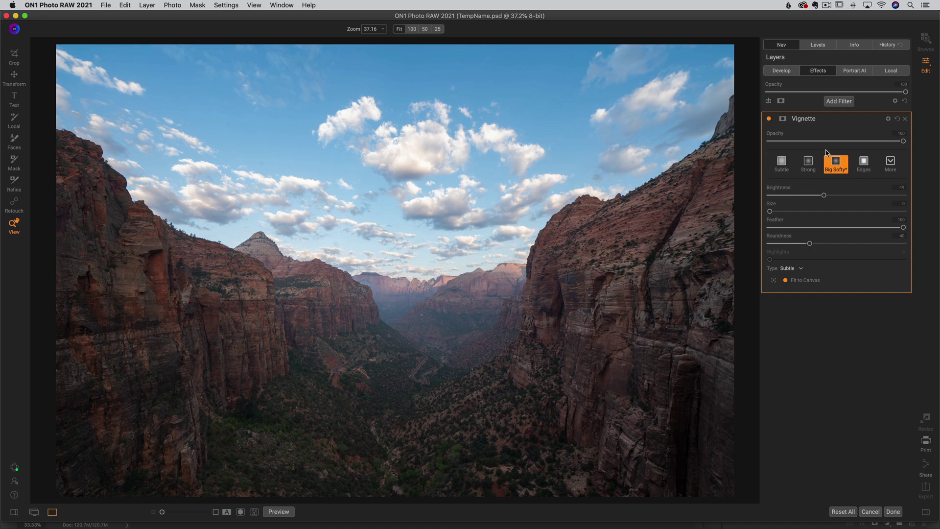
Finish the effects edit to return the result to Photoshop, and activate the Move tool.
click(893, 512)
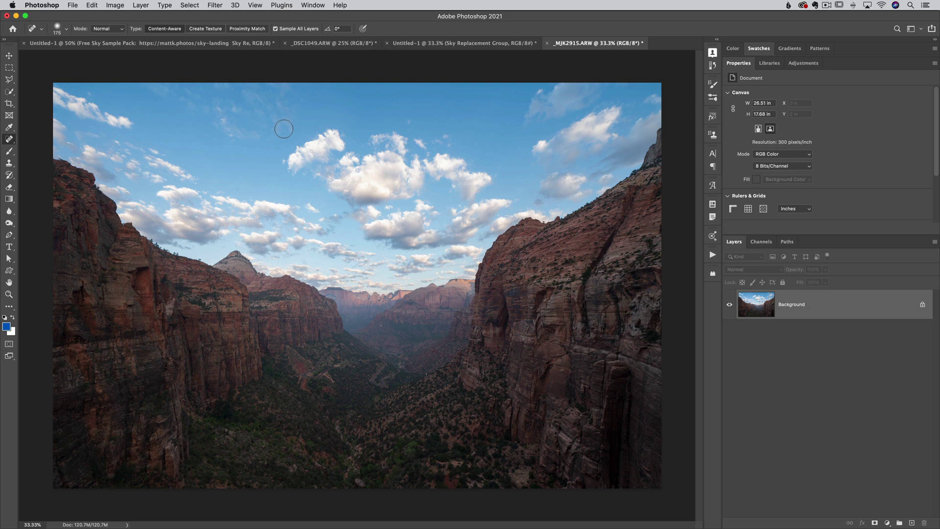
click(9, 55)
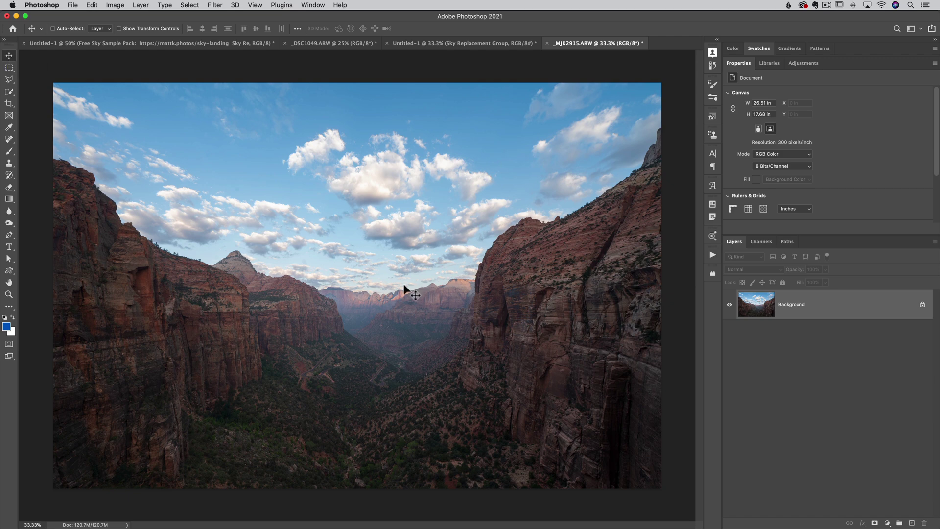
Switch to ON1 Photo RAW 2021 and open the monkey photo _DSC1410.jpg from the Top 3 Effects album for editing.
key(super+Tab)
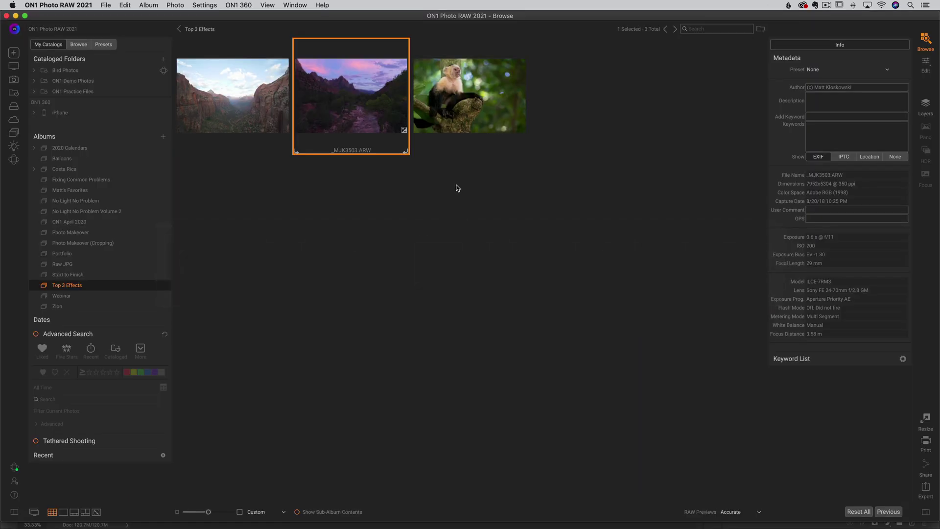
click(474, 92)
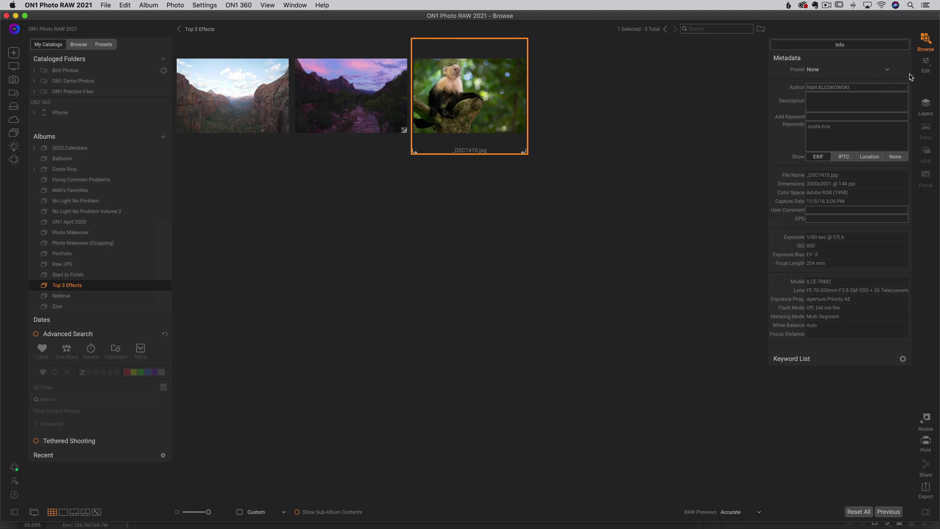
click(927, 63)
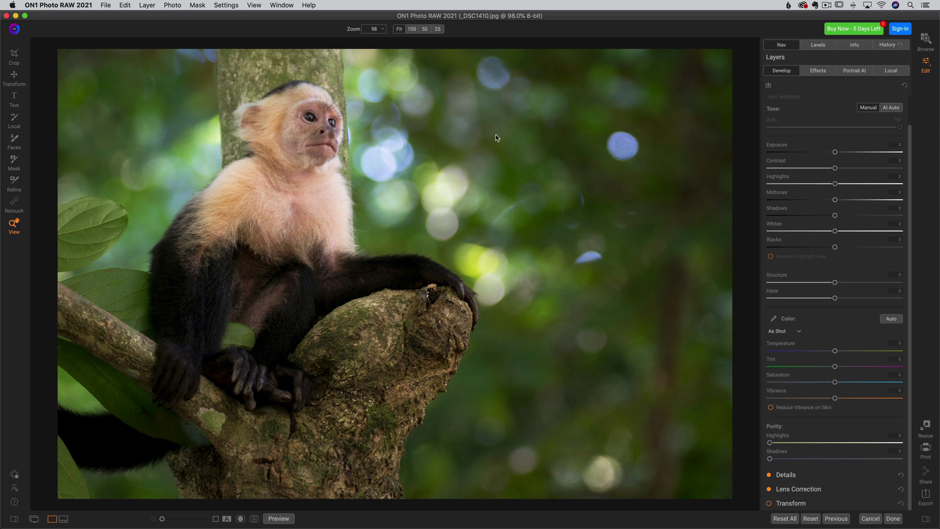
Apply AI Auto tone to the monkey photo and lower its Exposure to about -0.7.
click(891, 107)
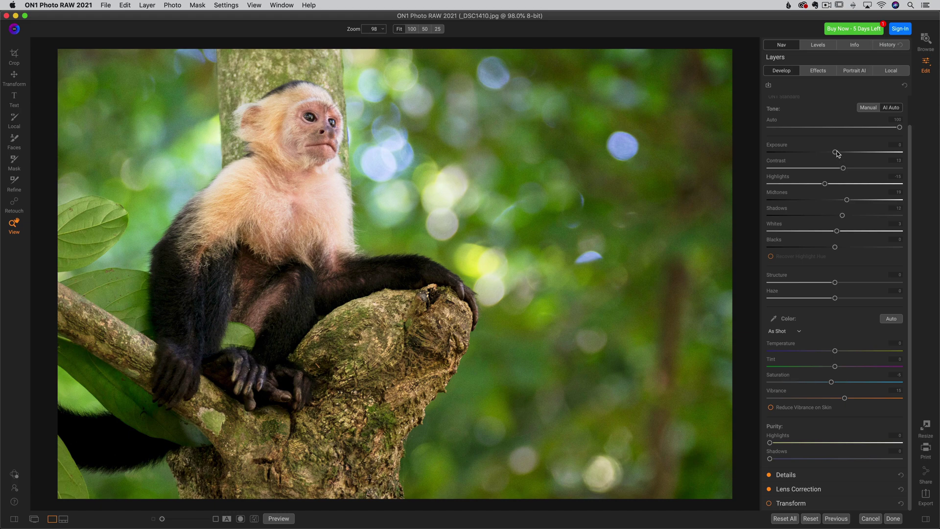
drag(836, 152, 825, 153)
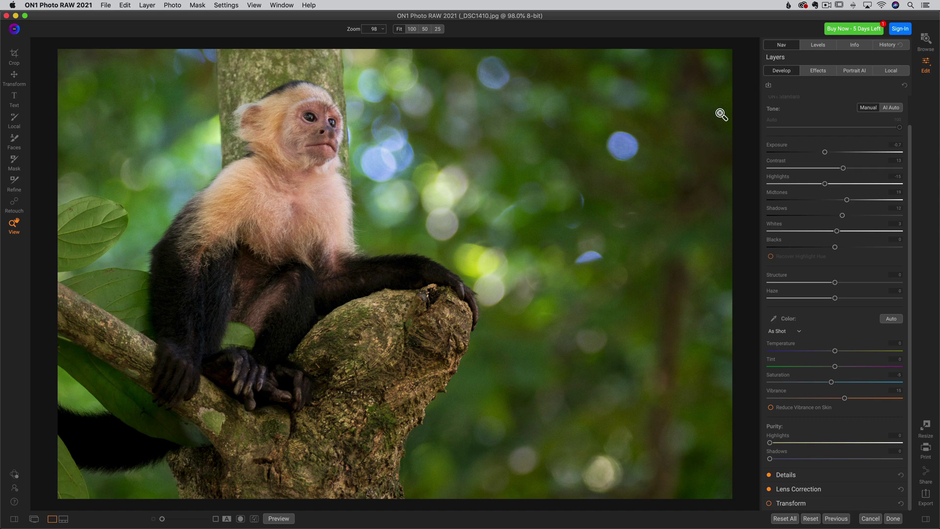
Crop the empty background off the monkey photo's right side to about 2065 by 2001 pixels.
key(c)
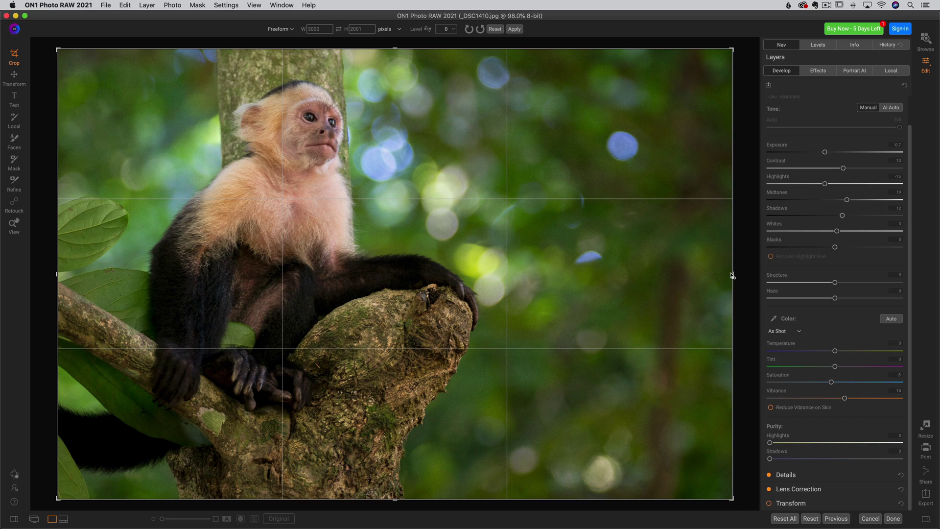
drag(733, 276, 625, 277)
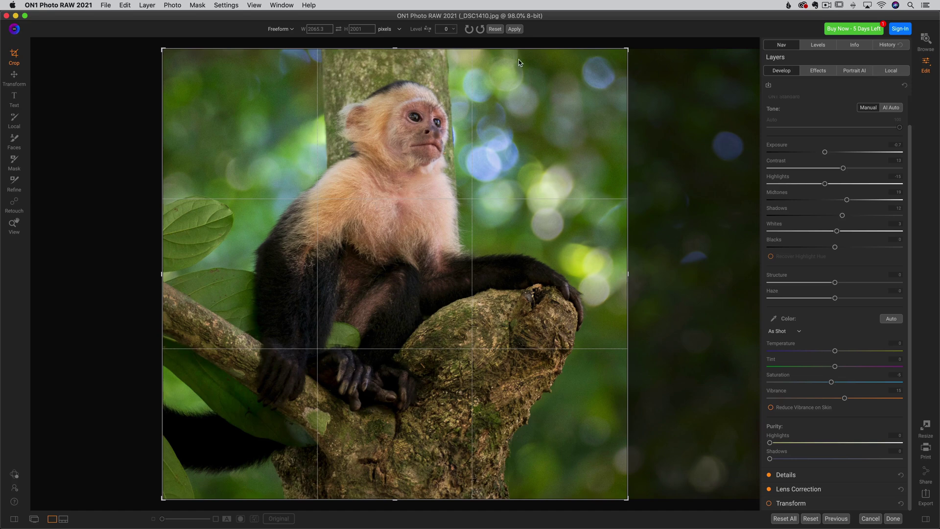
click(514, 29)
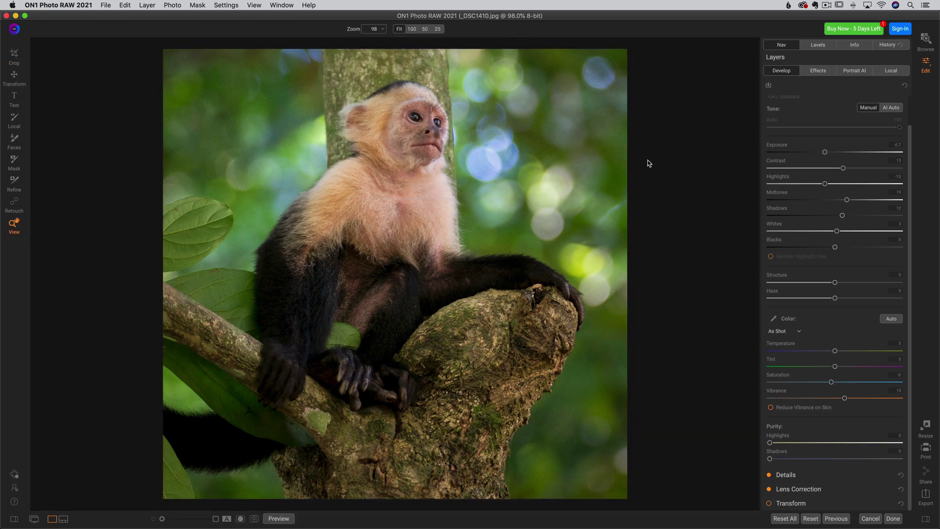
Add a Textures filter to the monkey photo and set its mode to Replace at 100 opacity.
click(815, 70)
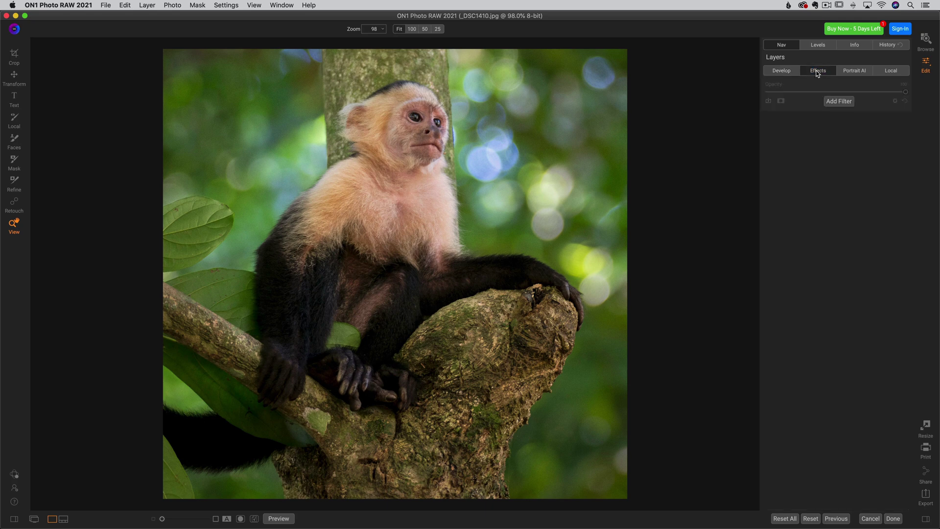
click(834, 103)
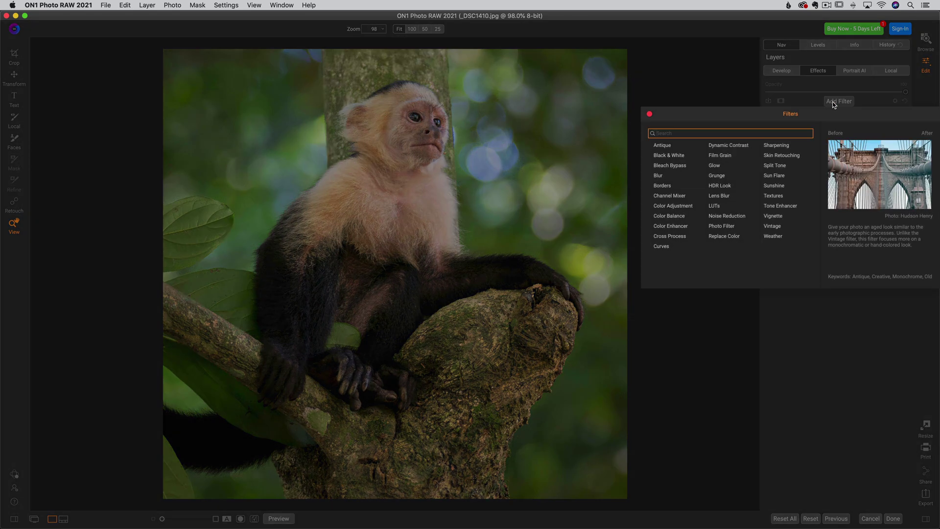
click(774, 196)
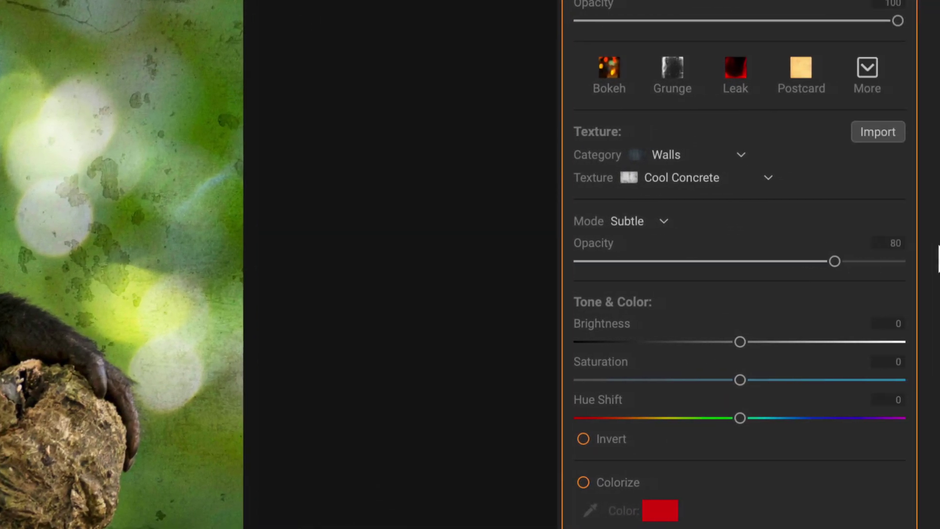
click(646, 220)
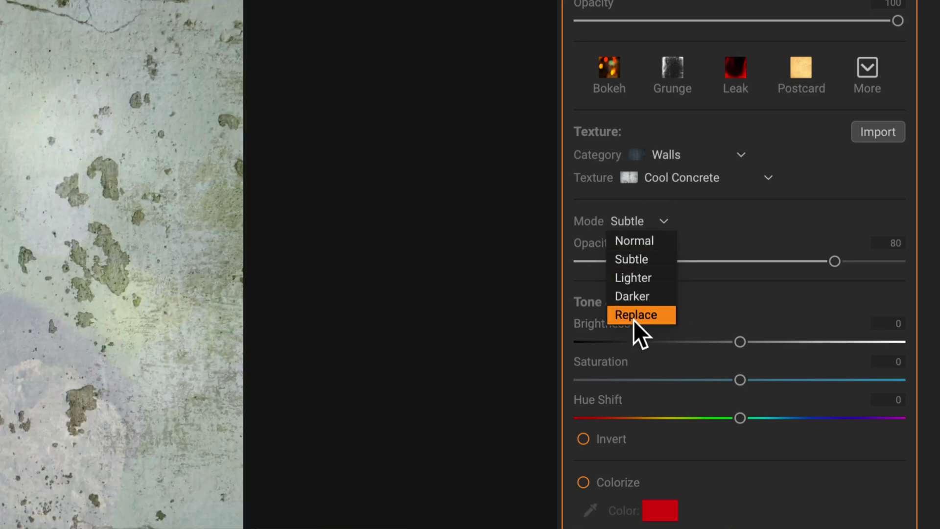
click(633, 319)
drag(835, 261, 938, 273)
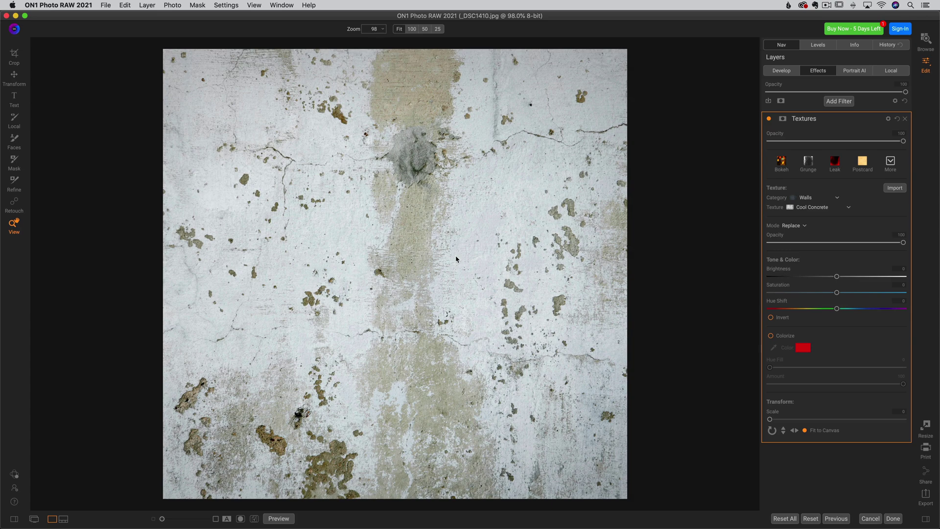
Try the Blue Fence texture from the Walls category.
click(816, 199)
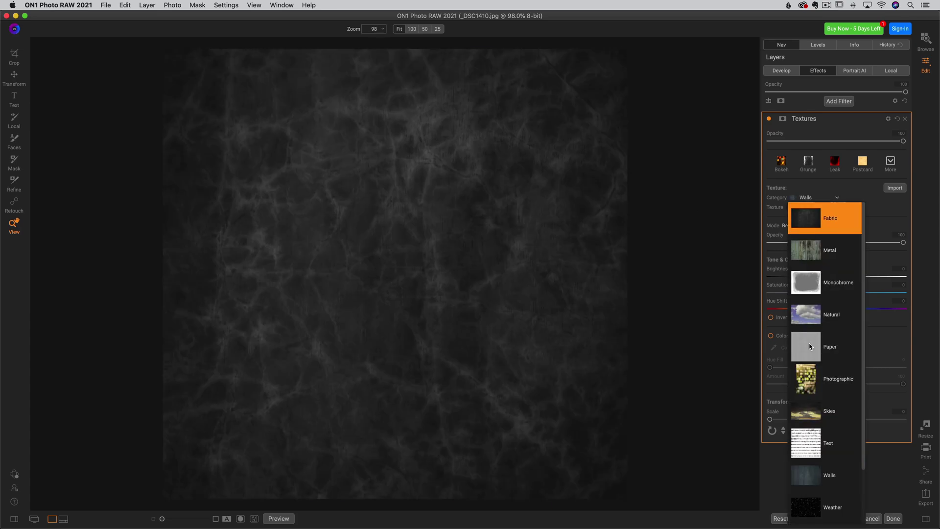
scroll(809, 346, down, 2)
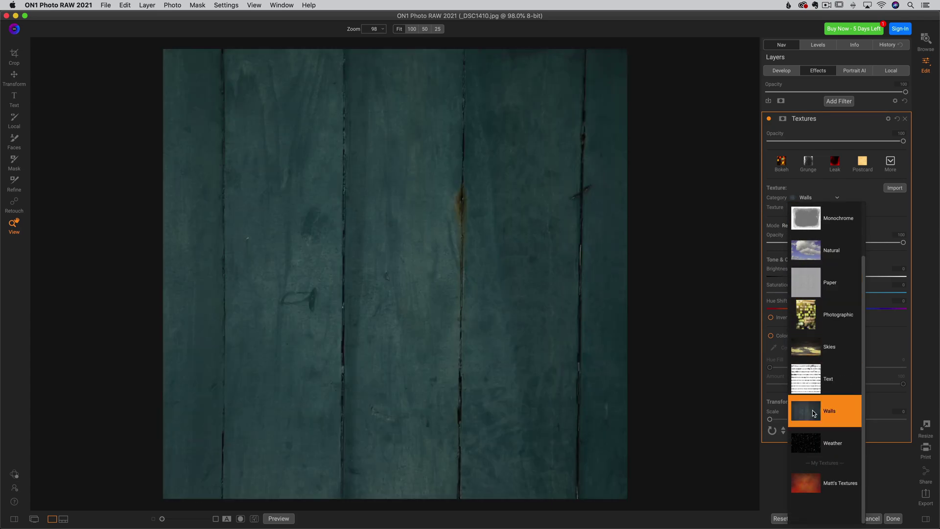
click(813, 413)
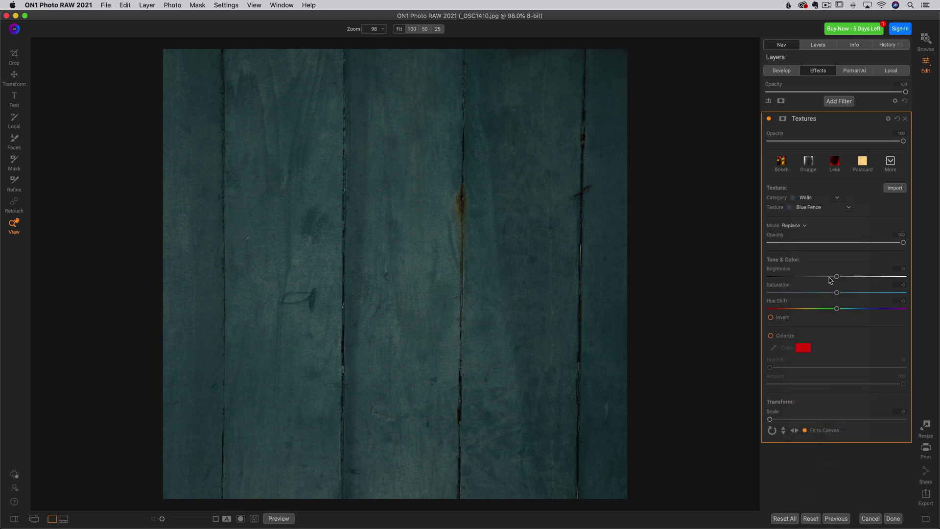
click(829, 208)
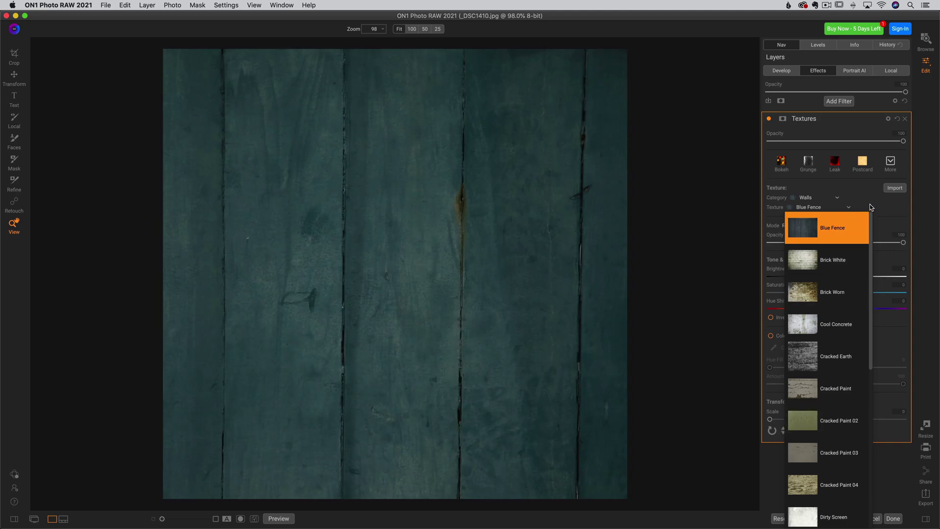
click(833, 228)
Switch the texture category to Paper and preview its textures, such as Postcard02.
click(820, 197)
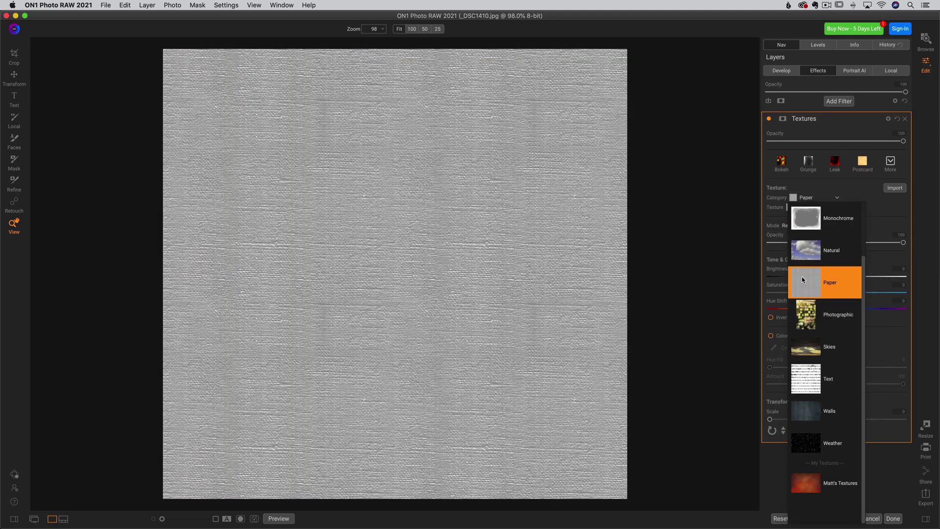
click(803, 279)
click(811, 206)
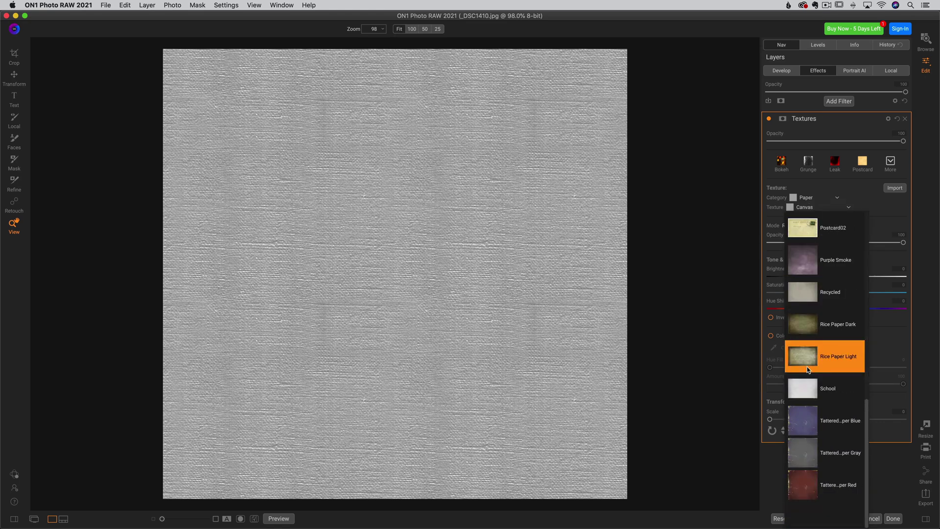
scroll(808, 370, down, 1)
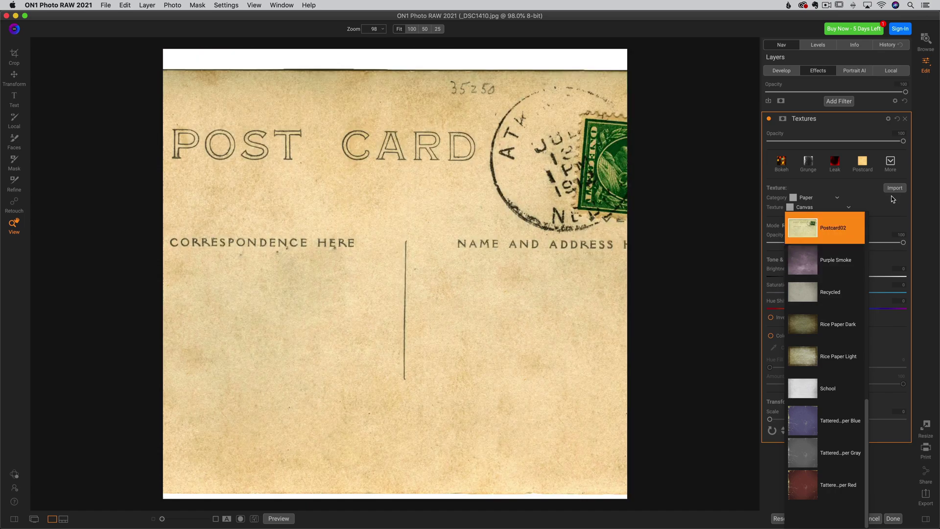
click(813, 201)
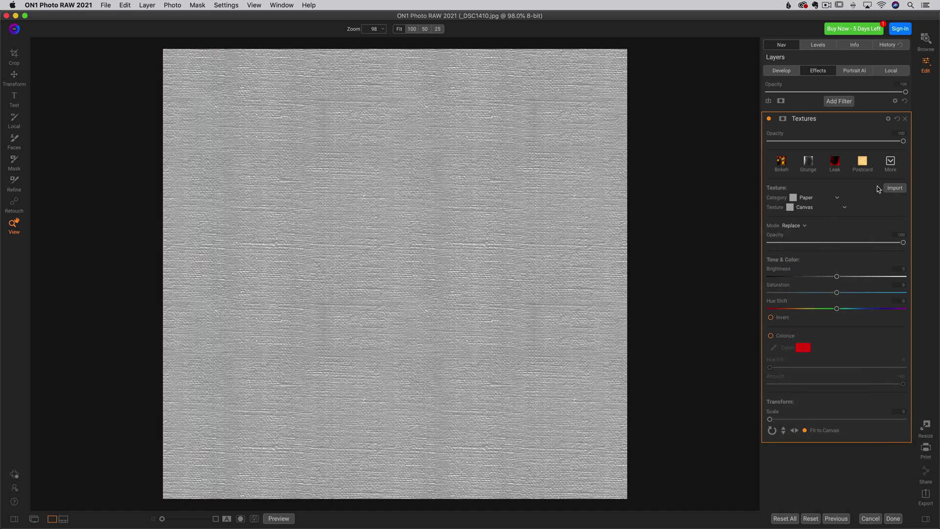
Choose Texture-7 from the custom category under My Textures as the filter's texture.
click(826, 198)
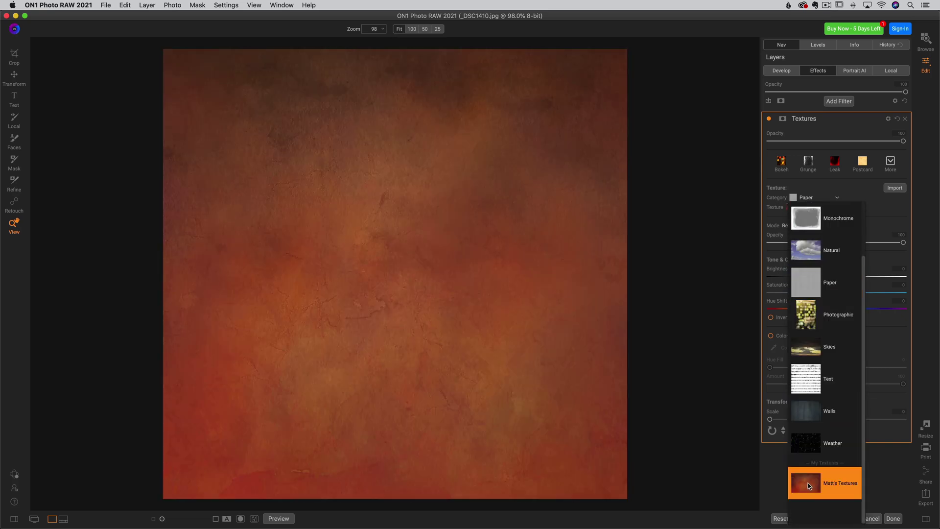
click(806, 485)
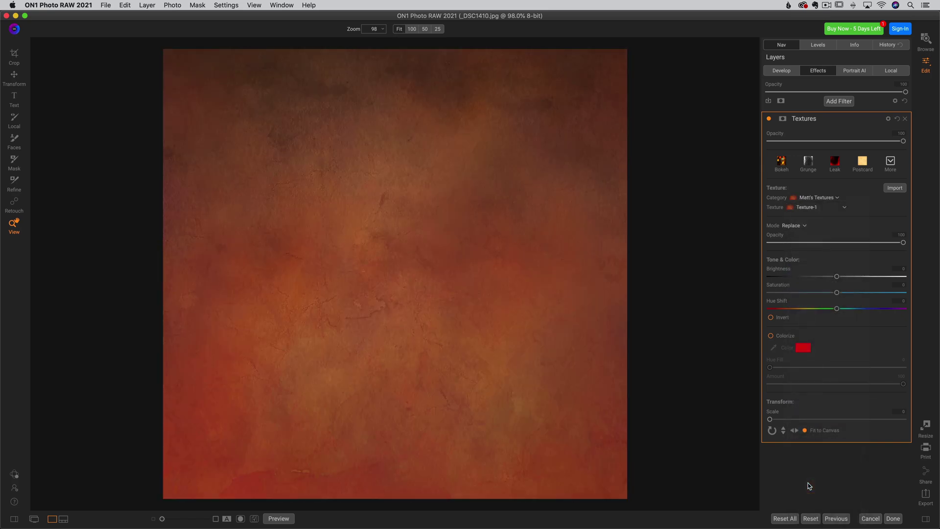
click(825, 210)
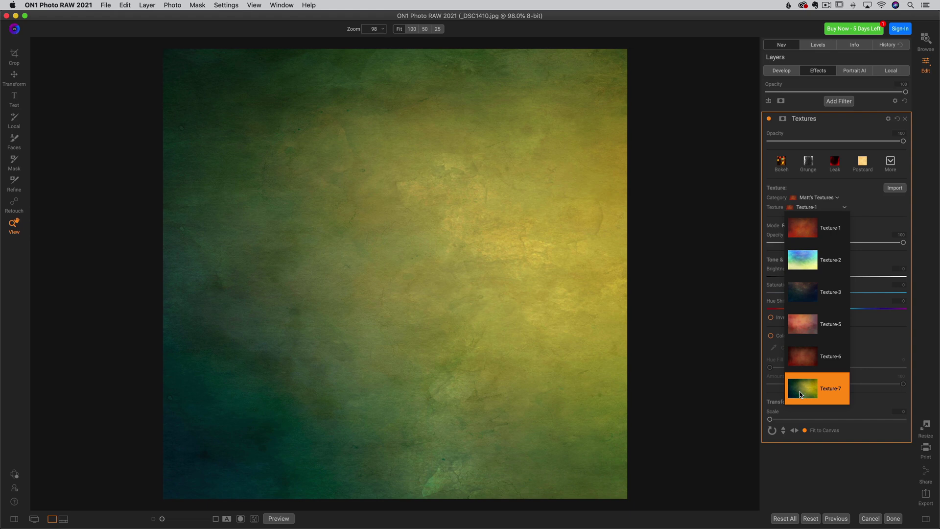
click(801, 392)
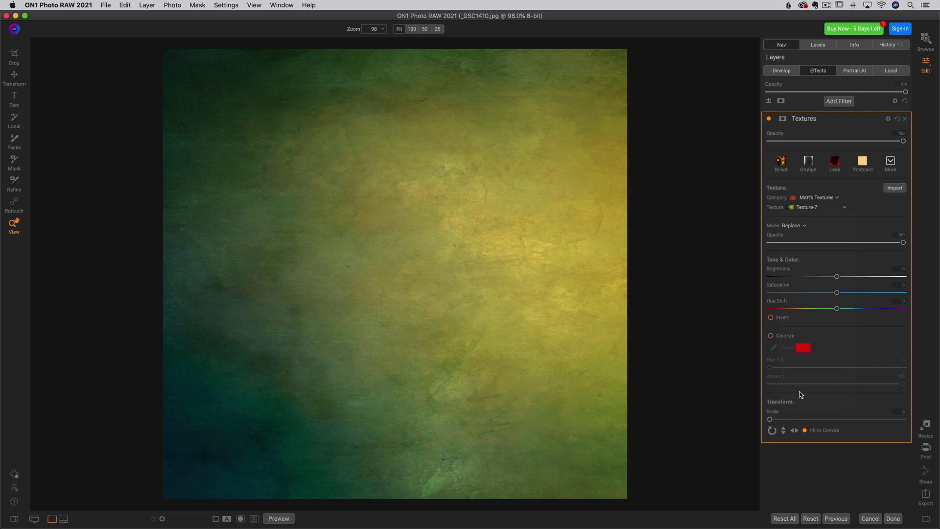
Rotate the texture clockwise by three quarter turns so its bright area sits at the top of the photo.
click(772, 430)
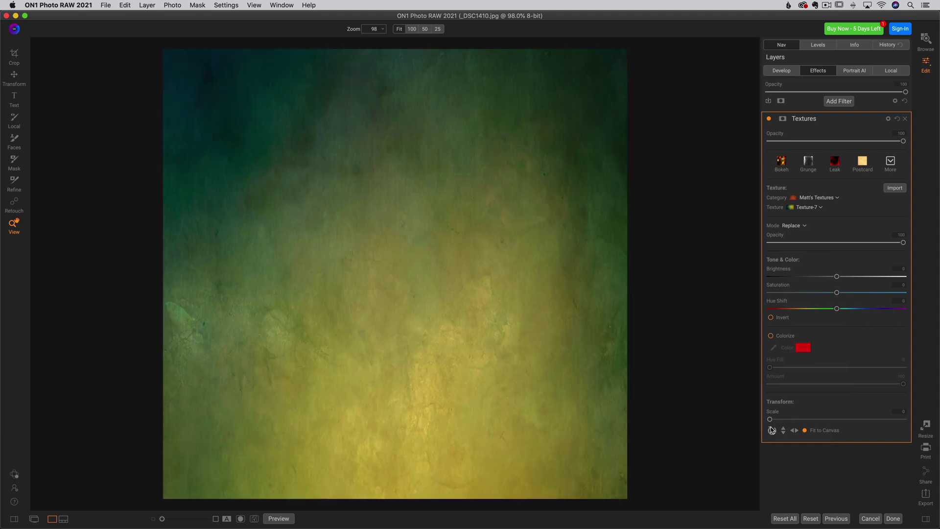
click(772, 430)
click(772, 430)
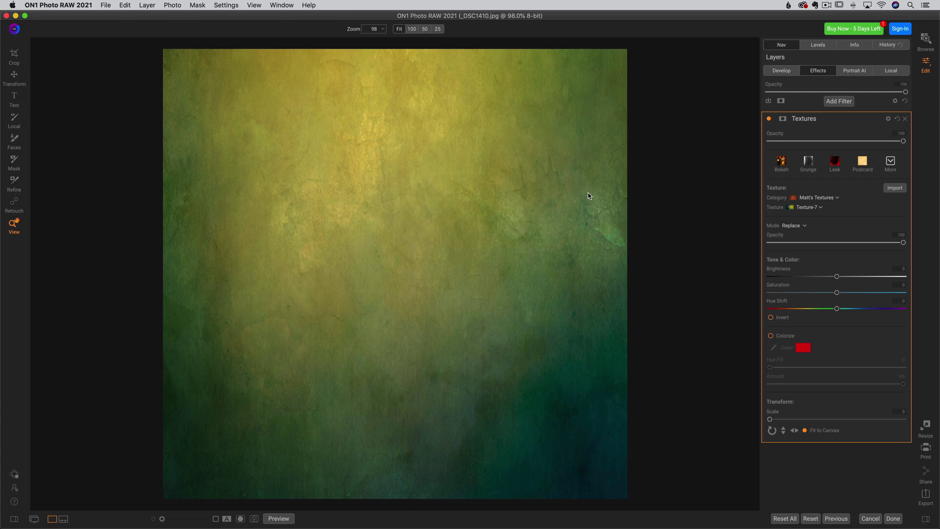
Invert the Textures filter's mask to black and set the masking brush's Flow to 100.
click(783, 120)
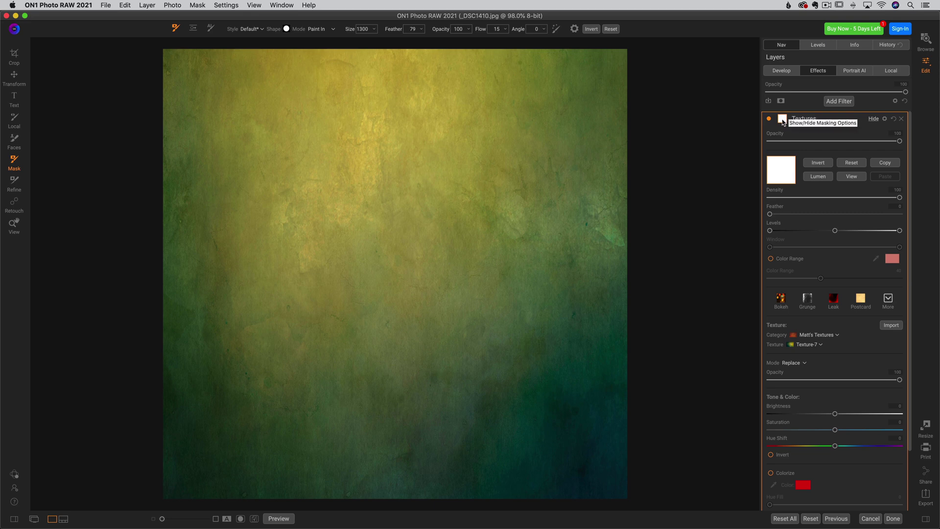
click(820, 167)
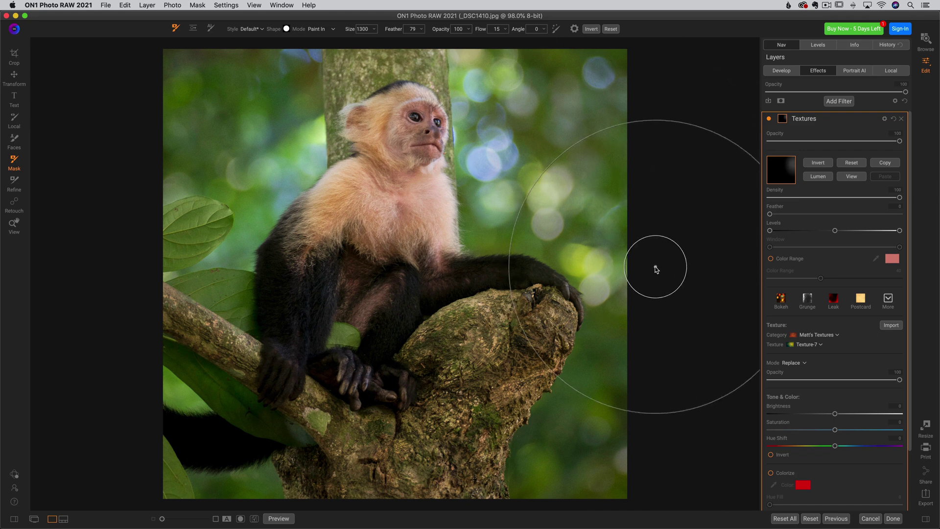
drag(483, 30, 611, 32)
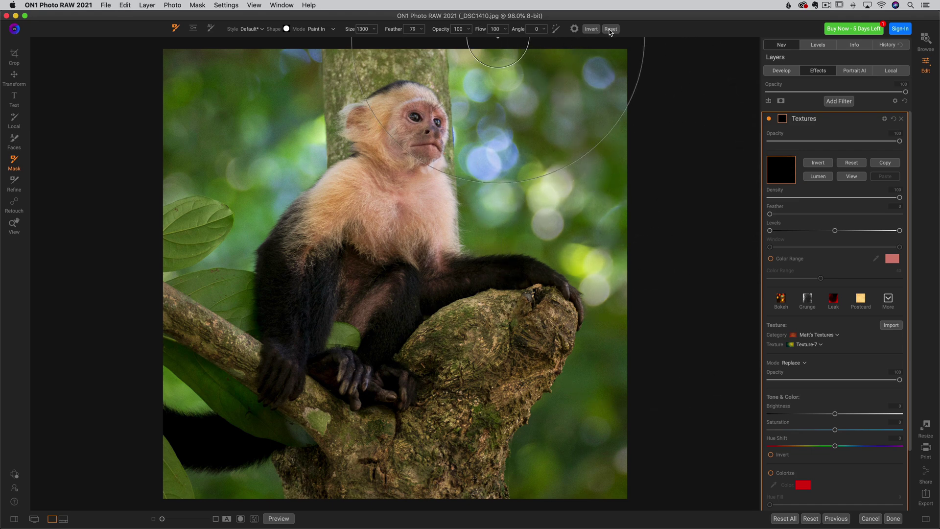
Paint the texture into the background around the monkey, starting with brush size 800 and using 400 closer to the subject.
key(bracketleft)
key(bracketleft)
key(bracketleft)
key(bracketleft)
key(bracketleft)
key(bracketleft)
key(bracketleft)
key(bracketleft)
key(bracketleft)
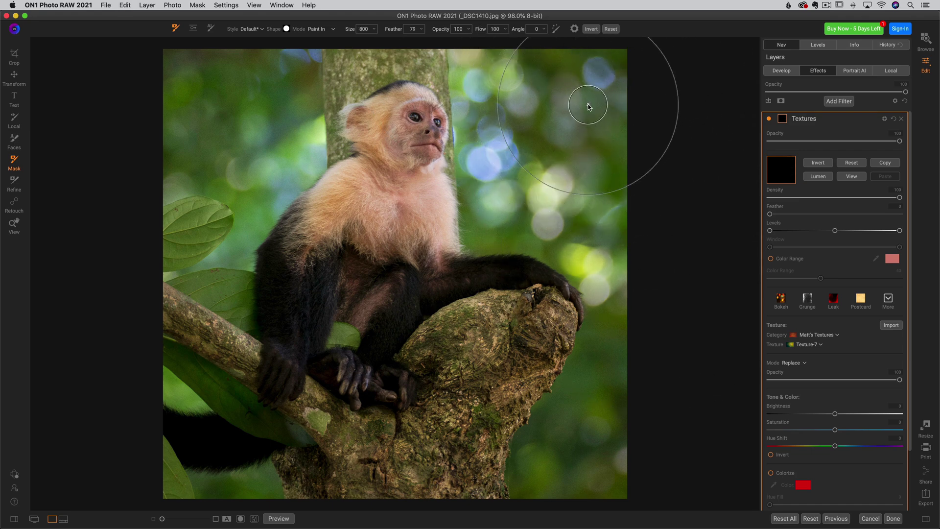
mouse_move(598, 116)
mouse_down()
mouse_move(598, 69)
mouse_move(581, 50)
mouse_move(562, 68)
mouse_move(489, 64)
mouse_move(517, 120)
mouse_move(511, 146)
mouse_move(509, 125)
mouse_move(511, 195)
mouse_move(618, 219)
mouse_move(634, 271)
mouse_move(667, 316)
mouse_move(637, 344)
mouse_move(552, 481)
mouse_move(575, 497)
mouse_move(621, 463)
mouse_up()
mouse_move(276, 489)
mouse_down()
mouse_move(153, 491)
mouse_move(164, 363)
mouse_move(196, 388)
mouse_move(144, 471)
mouse_move(129, 435)
mouse_move(137, 459)
mouse_move(170, 396)
mouse_move(210, 390)
mouse_up()
mouse_move(178, 237)
mouse_down()
mouse_move(200, 51)
mouse_move(356, 56)
mouse_move(441, 35)
mouse_move(511, 38)
mouse_up()
mouse_move(163, 80)
mouse_down()
mouse_move(237, 101)
mouse_move(250, 116)
mouse_move(290, 97)
mouse_move(266, 154)
mouse_move(227, 193)
mouse_move(210, 250)
mouse_move(284, 129)
mouse_up()
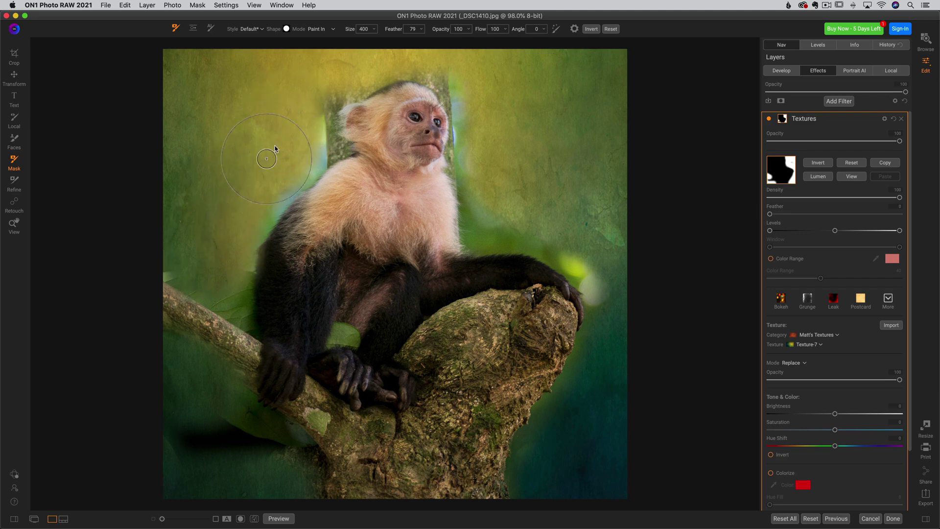
mouse_move(258, 170)
mouse_down()
mouse_move(158, 227)
mouse_move(137, 252)
mouse_move(166, 256)
mouse_up()
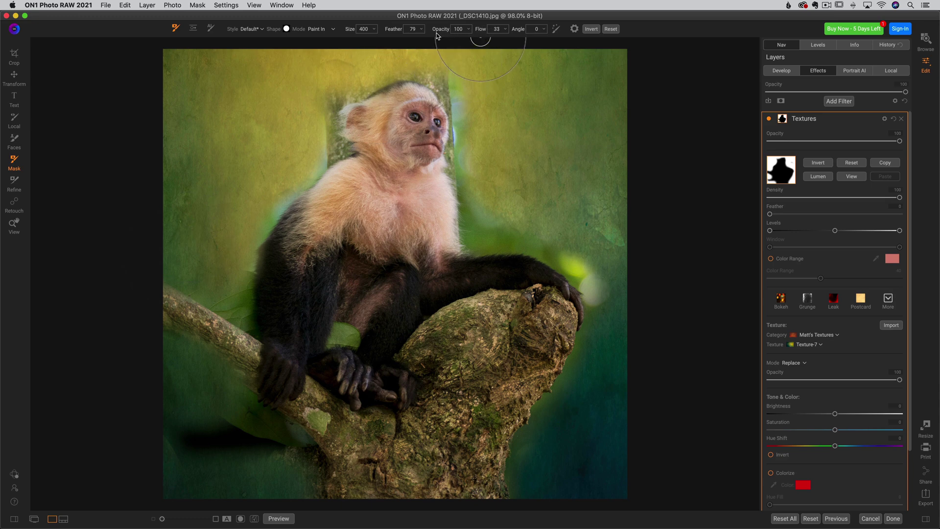
Blend the texture along the monkey's outstretched arm and the stump's right edge, using Feather 85, Flow 13 and brush sizes 700 to 500.
key(alt+bracketleft)
key(alt+bracketleft)
key(alt+bracketleft)
key(bracketright)
key(bracketright)
key(bracketright)
key(bracketright)
key(bracketright)
key(bracketleft)
key(bracketleft)
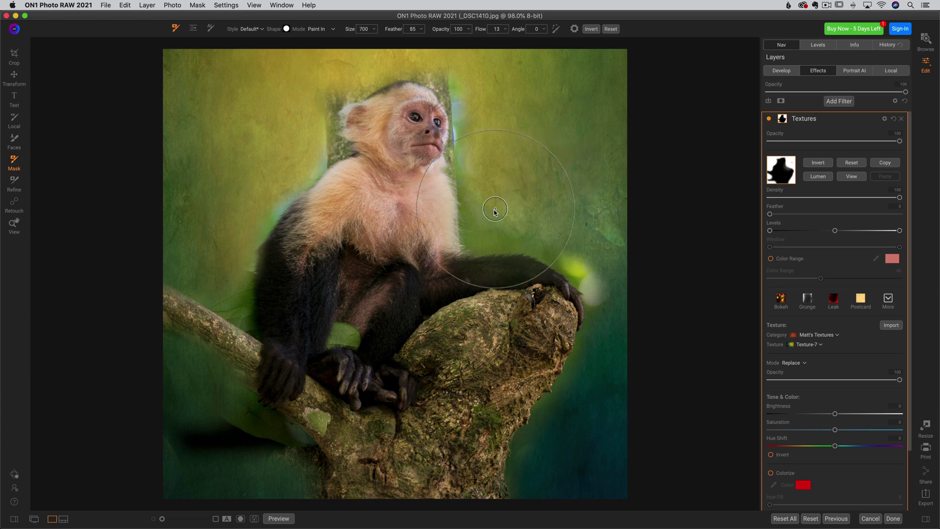
key(bracketleft)
key(bracketleft)
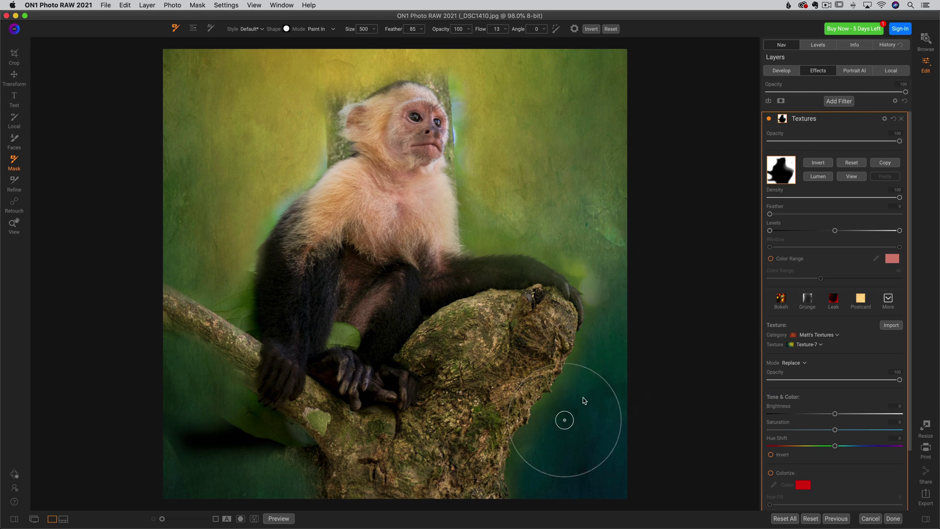
drag(546, 424, 542, 445)
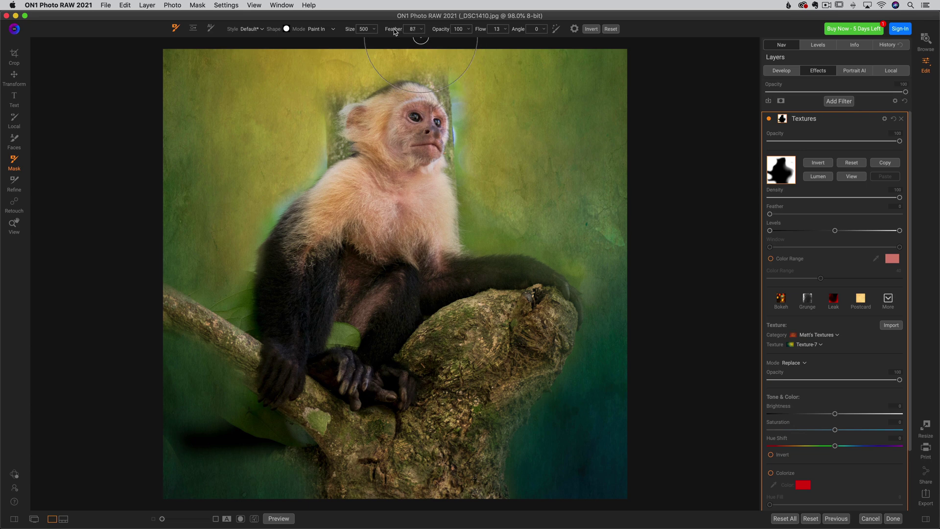
Paint the texture over the tree trunk behind the head and along the monkey's back, using Feather 45 and brush sizes 800 and 400.
key(bracketright)
key(bracketright)
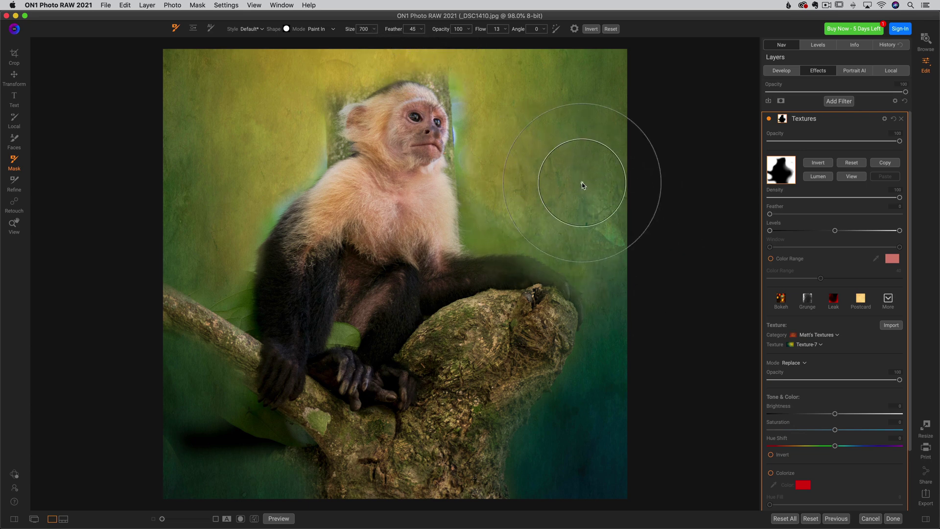
key(bracketright)
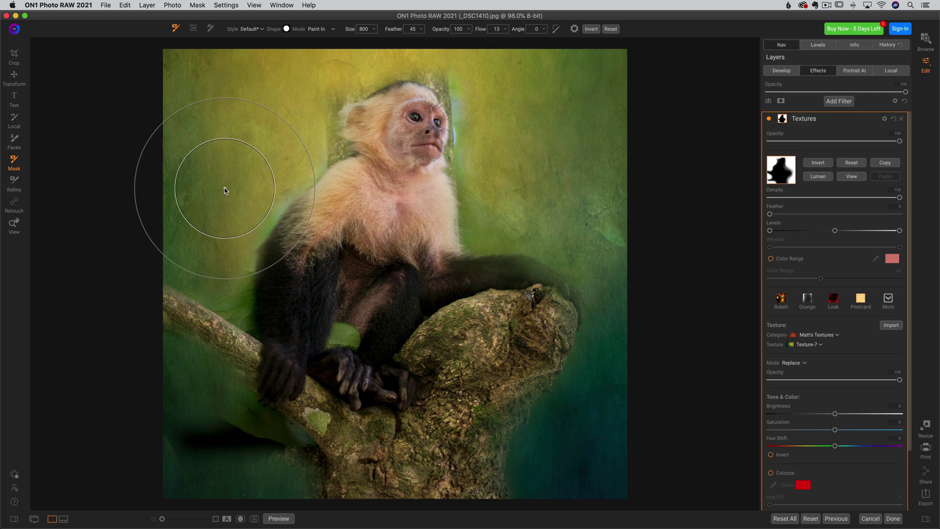
key(bracketleft)
key(bracketleft)
key(bracketleft)
key(bracketleft)
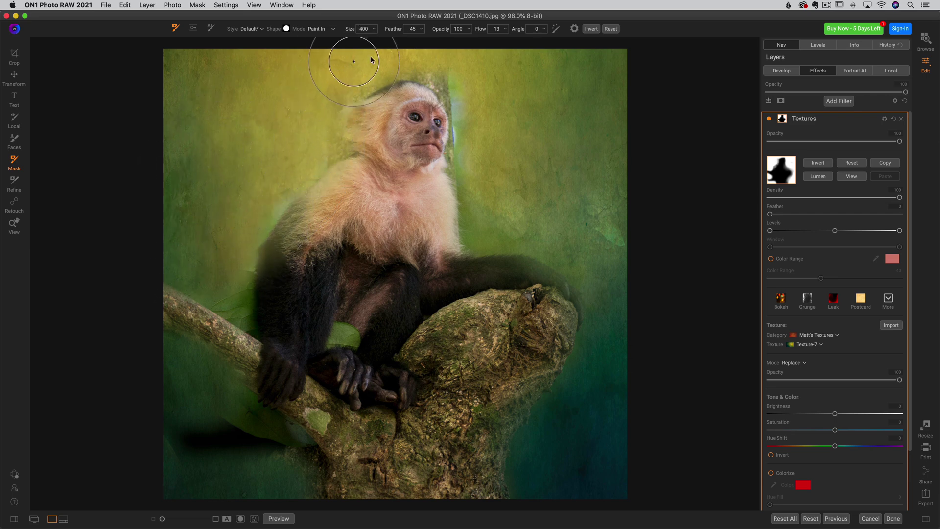
key(bracketleft)
mouse_move(483, 135)
mouse_down()
mouse_move(482, 58)
mouse_move(457, 75)
mouse_move(405, 35)
mouse_move(325, 70)
mouse_move(279, 120)
mouse_up()
Fade the branch, tail, trunk base and the monkey's left edge into the texture, enlarging the brush to 900 and reducing it to 700.
mouse_move(229, 236)
mouse_down()
mouse_move(257, 190)
mouse_move(234, 243)
mouse_move(241, 234)
mouse_move(232, 306)
mouse_move(217, 277)
mouse_move(179, 271)
mouse_move(189, 269)
mouse_move(134, 345)
mouse_move(241, 413)
mouse_move(214, 397)
mouse_move(243, 426)
mouse_move(284, 438)
mouse_move(183, 438)
mouse_move(198, 429)
mouse_move(203, 452)
mouse_move(157, 454)
mouse_move(294, 522)
mouse_move(303, 516)
mouse_move(292, 488)
mouse_move(334, 364)
mouse_move(335, 350)
mouse_move(275, 344)
mouse_move(224, 299)
mouse_move(175, 276)
mouse_move(179, 293)
mouse_move(156, 324)
mouse_move(198, 373)
mouse_move(436, 473)
mouse_move(266, 484)
mouse_move(318, 496)
mouse_move(286, 497)
mouse_move(338, 511)
mouse_move(321, 498)
mouse_move(568, 494)
mouse_move(385, 508)
mouse_move(399, 505)
mouse_move(265, 487)
mouse_up()
key(bracketright)
key(bracketright)
key(bracketright)
key(bracketright)
key(bracketright)
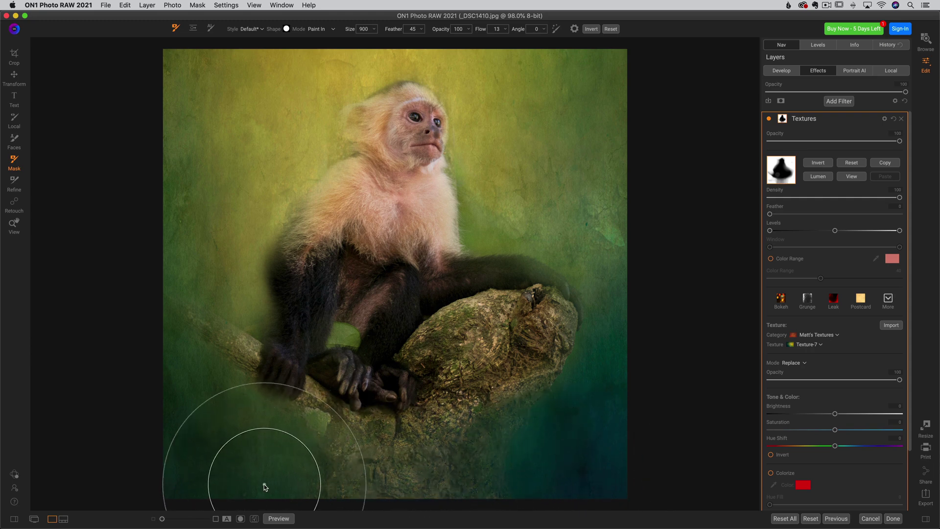
key(bracketleft)
key(bracketleft)
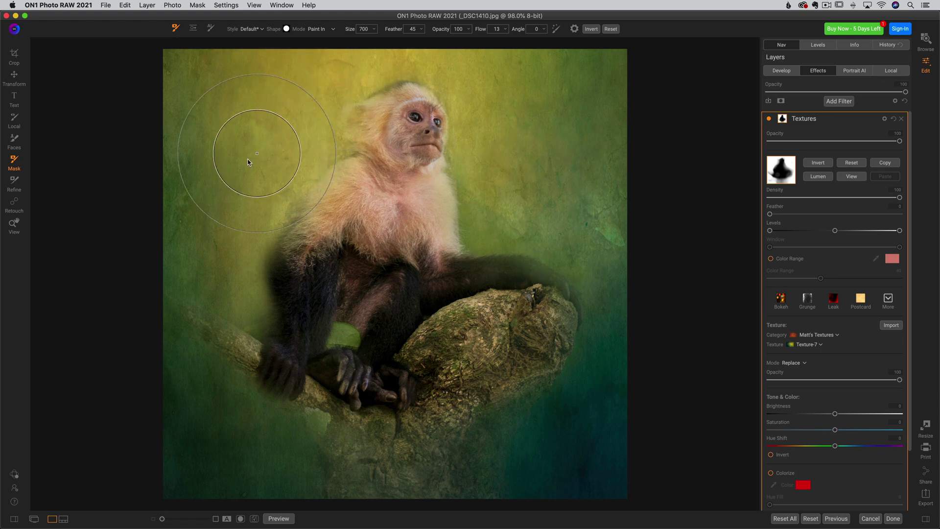
mouse_move(232, 291)
mouse_down()
mouse_move(228, 314)
mouse_move(248, 325)
mouse_move(332, 332)
mouse_up()
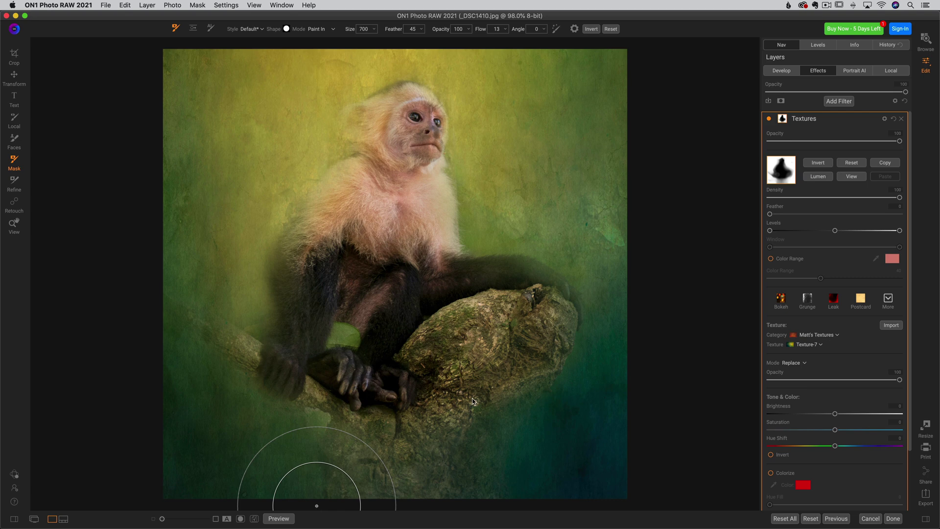
Add a Vignette filter with the Big Softy preset, reducing Size to 0 and setting Brightness to about -15.
click(843, 101)
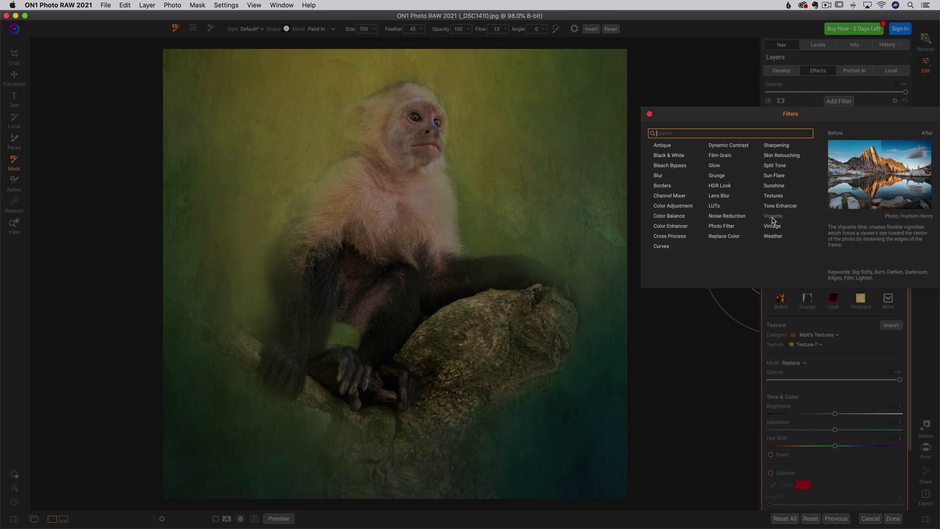
click(773, 217)
click(835, 162)
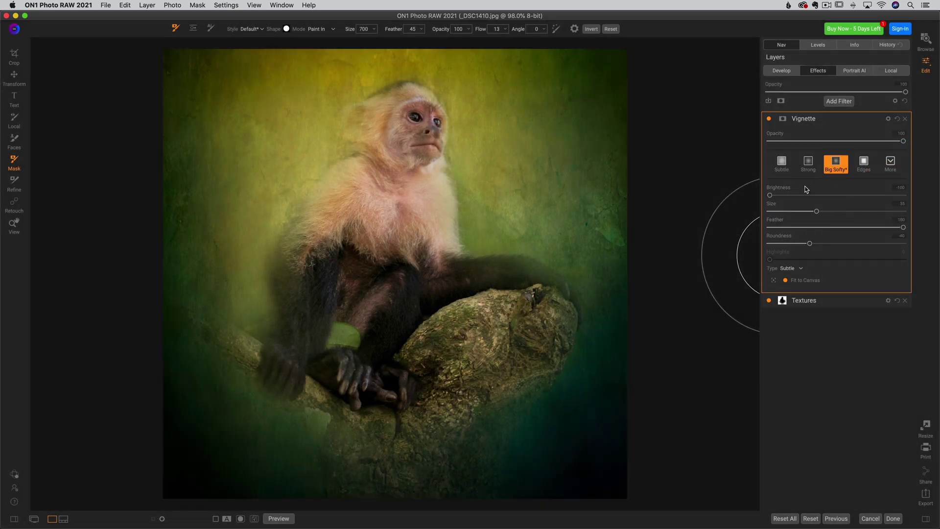
drag(808, 211, 827, 195)
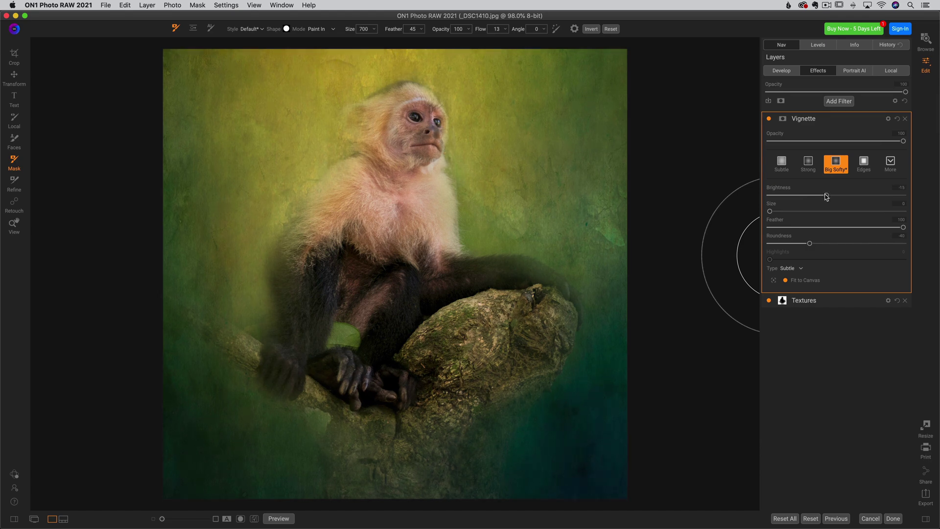
Add a LUTs filter, compare the Timeless and Campari presets, and apply Campari with the filter's opacity at about 30.
click(833, 101)
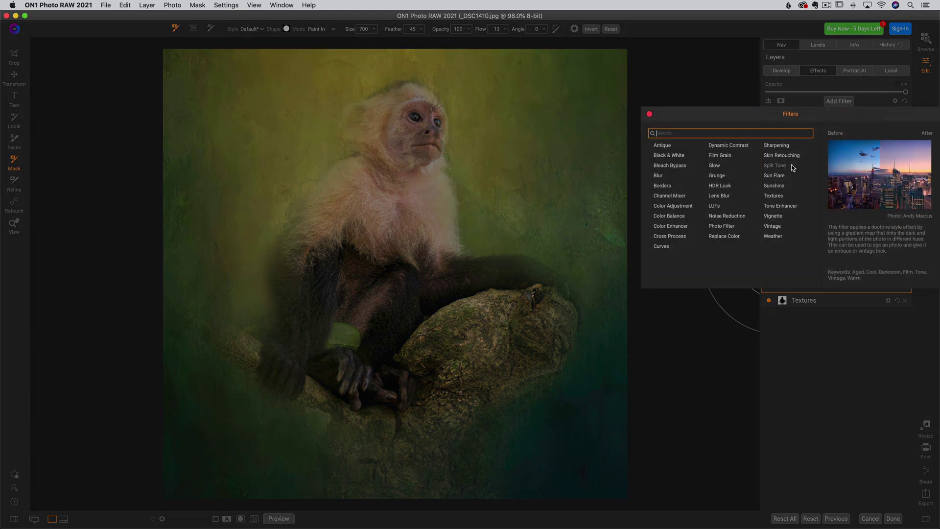
click(715, 206)
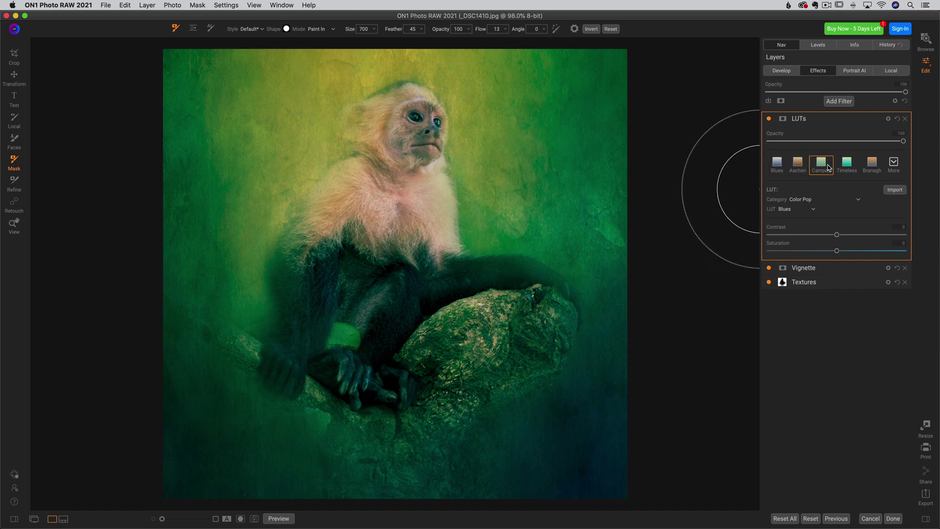
click(846, 167)
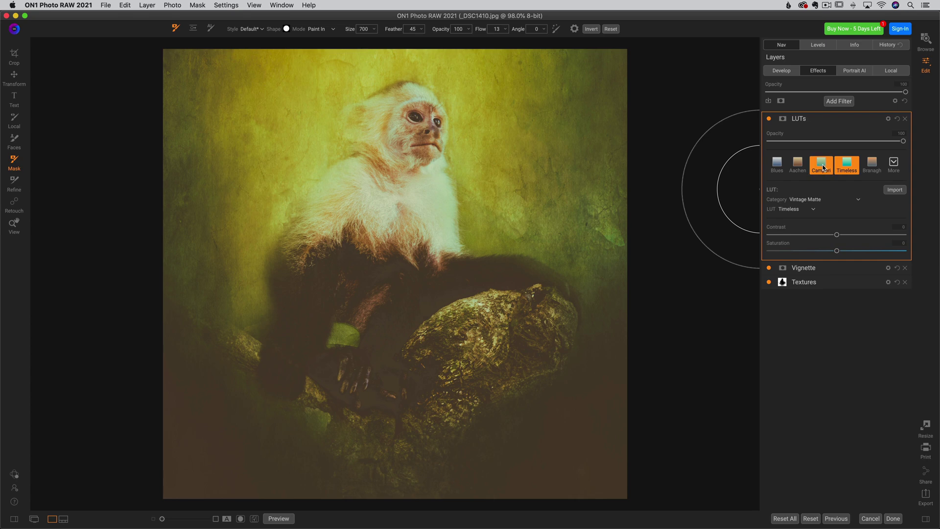
click(824, 168)
click(847, 166)
click(822, 167)
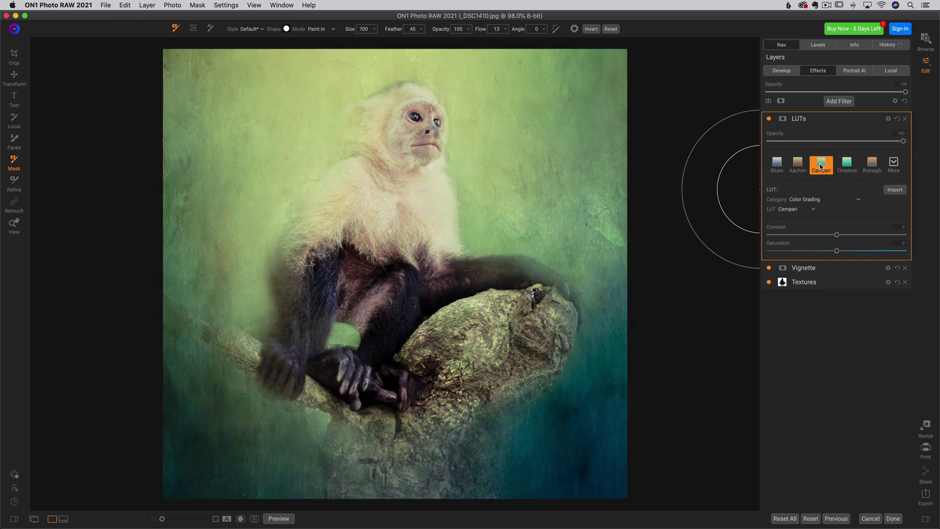
drag(884, 144, 825, 147)
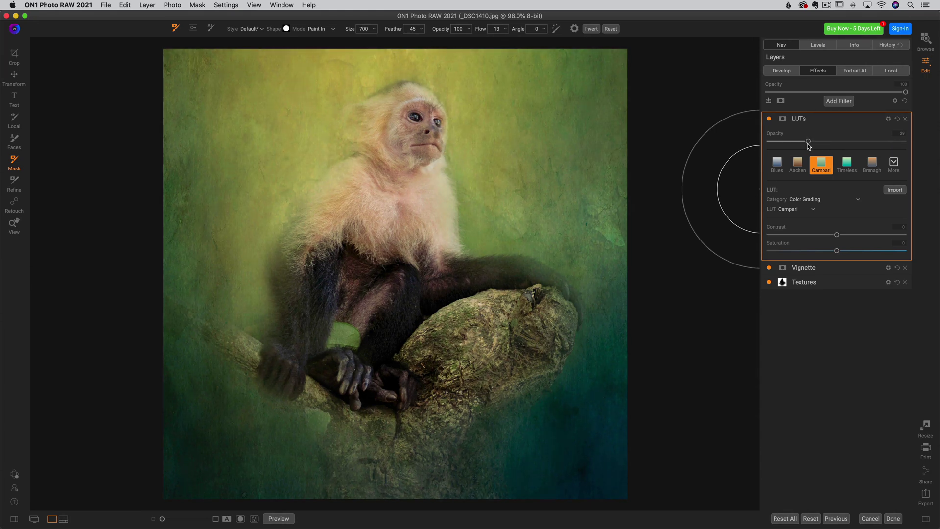